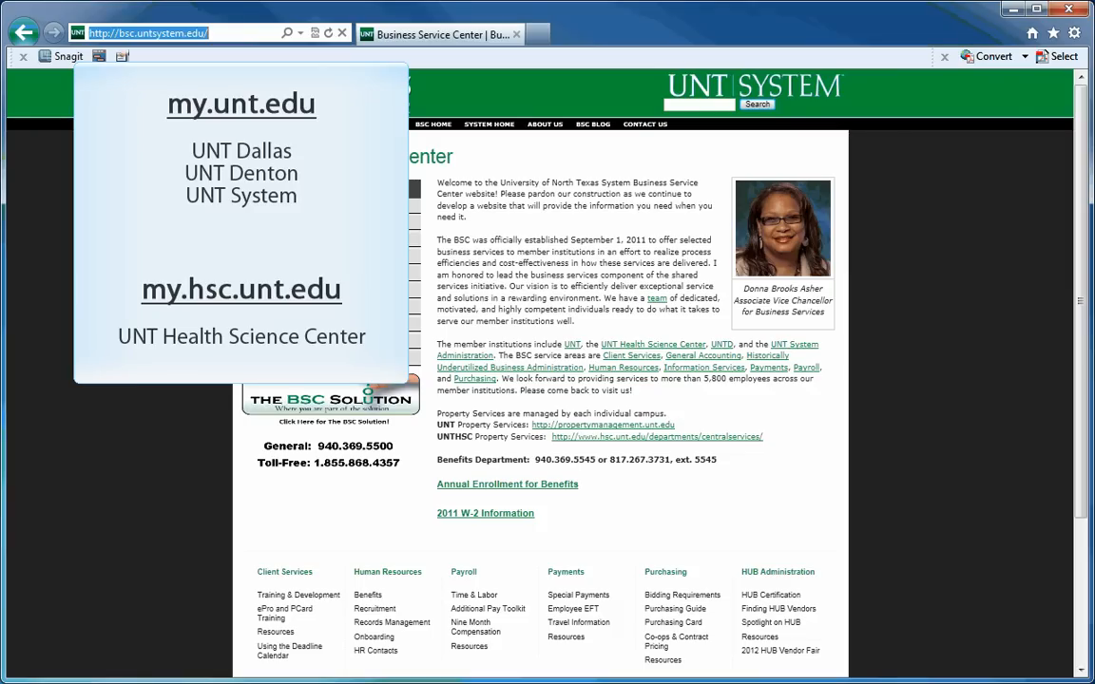
Go to my.unt.edu and sign in to myUNT with the account password
type("my.")
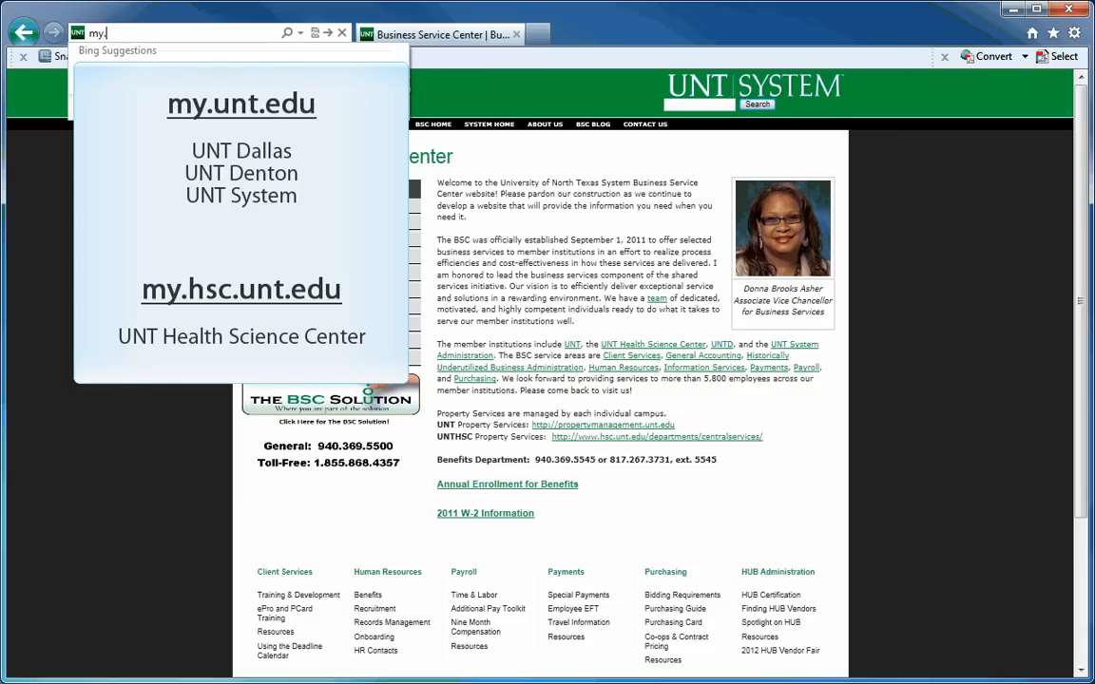
type("unt.edu")
key("Return")
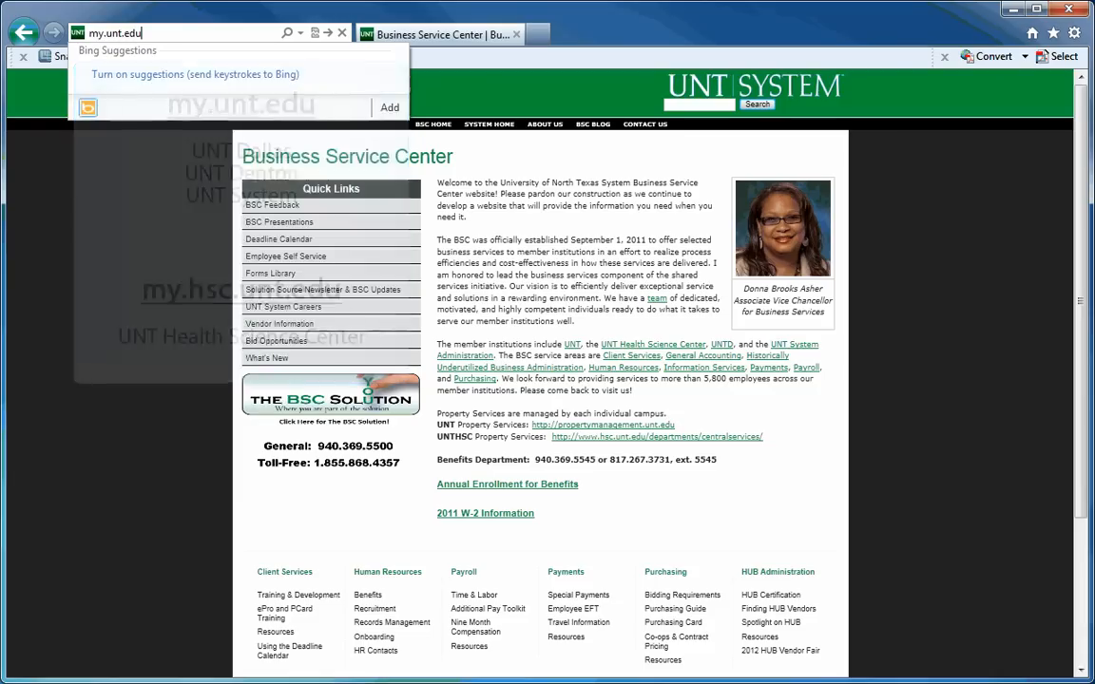
type("••••••••")
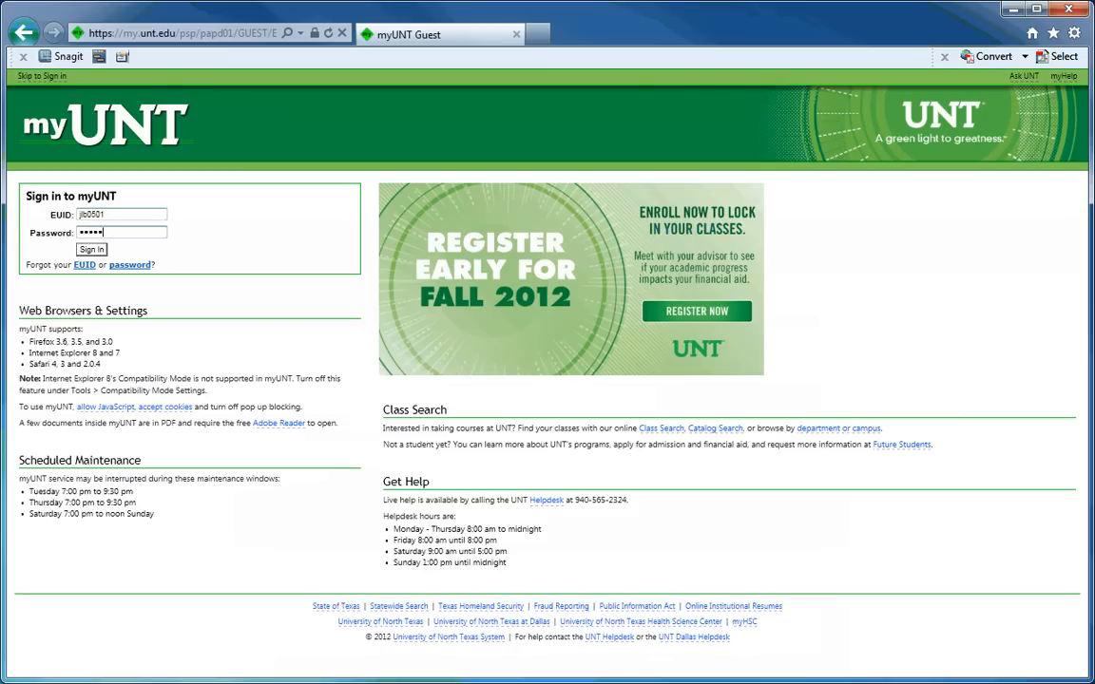
key("Return")
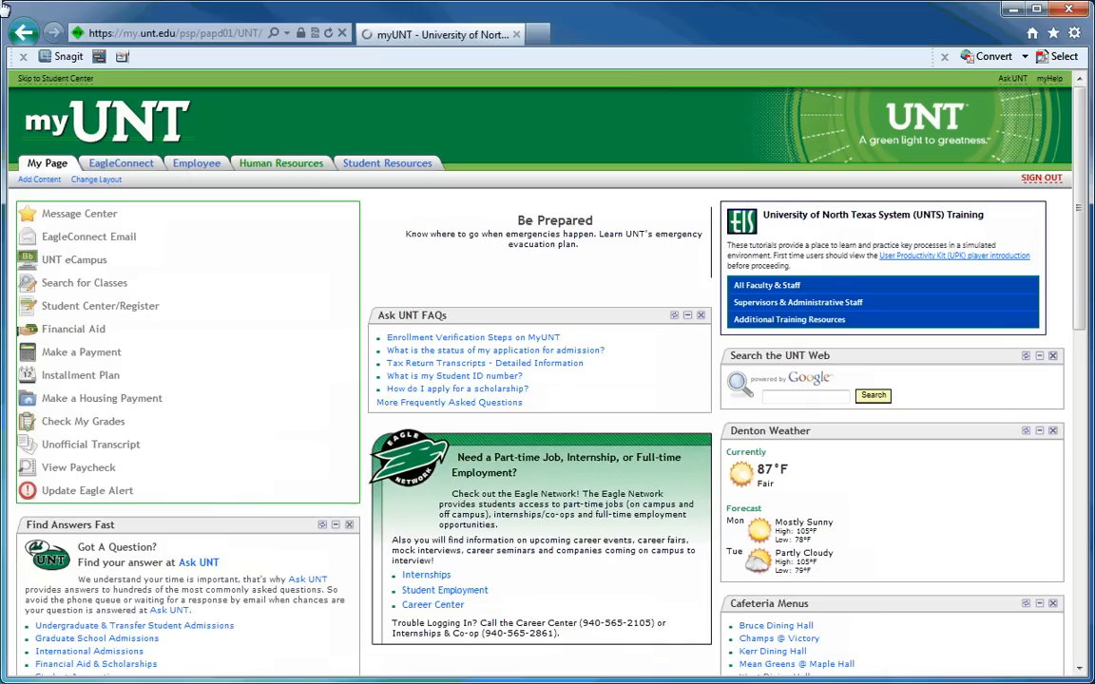
Open My Timesheet from the Human Resources self-service page for the Payroll/Time & Labor Analyst 3 job
left_click(282, 168)
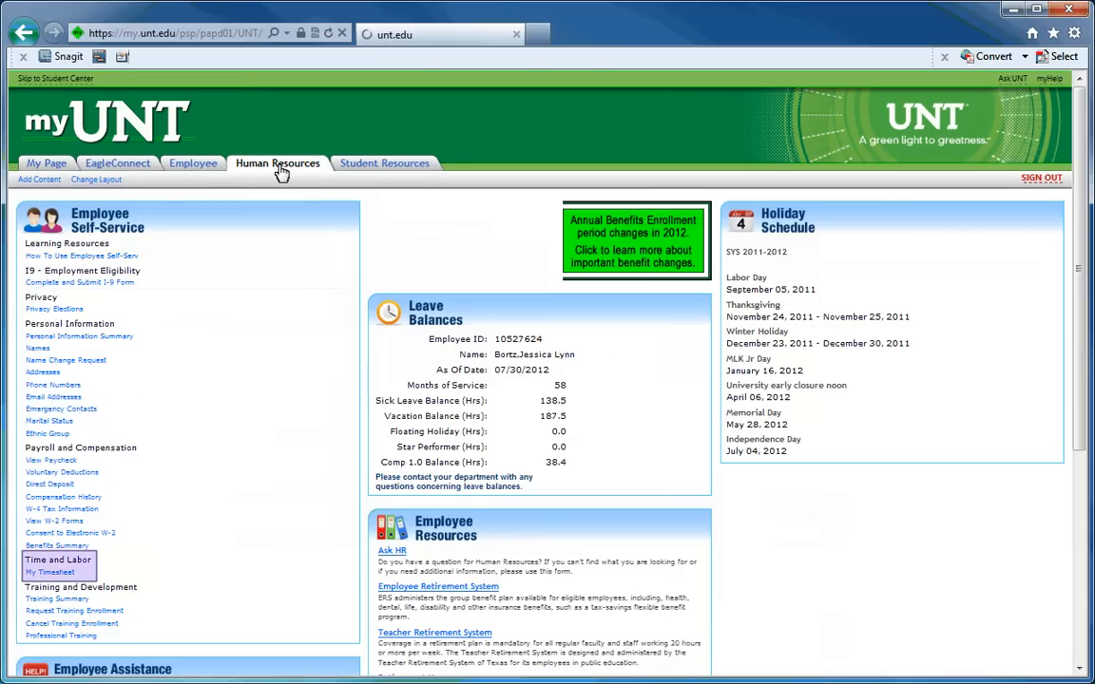
left_click(47, 573)
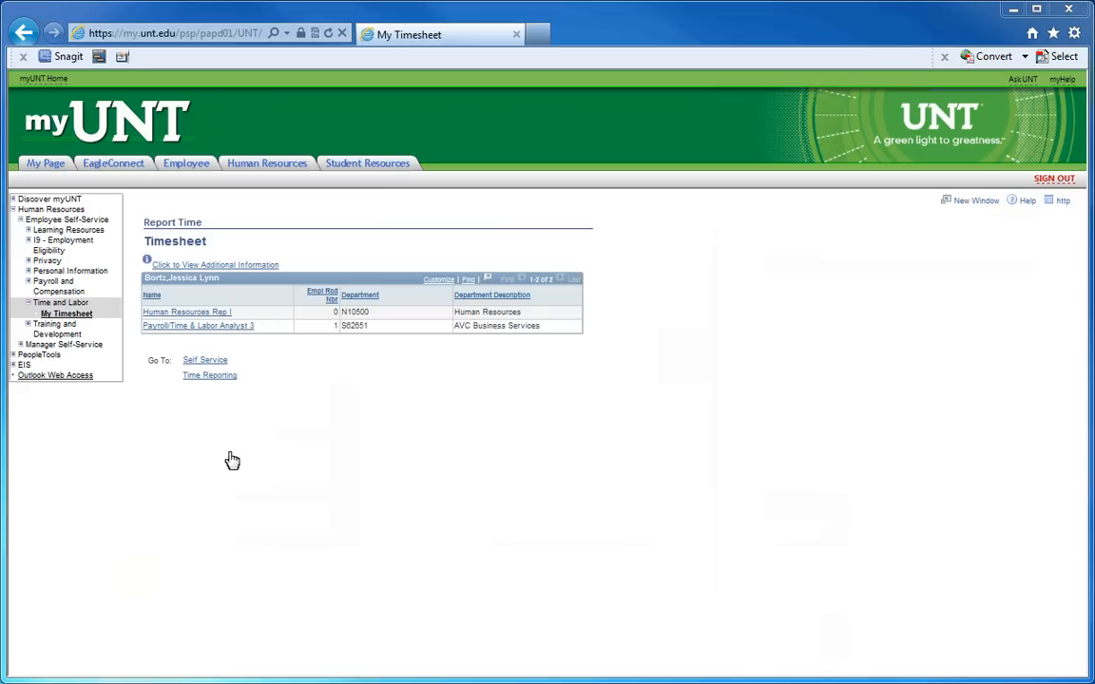
left_click(244, 326)
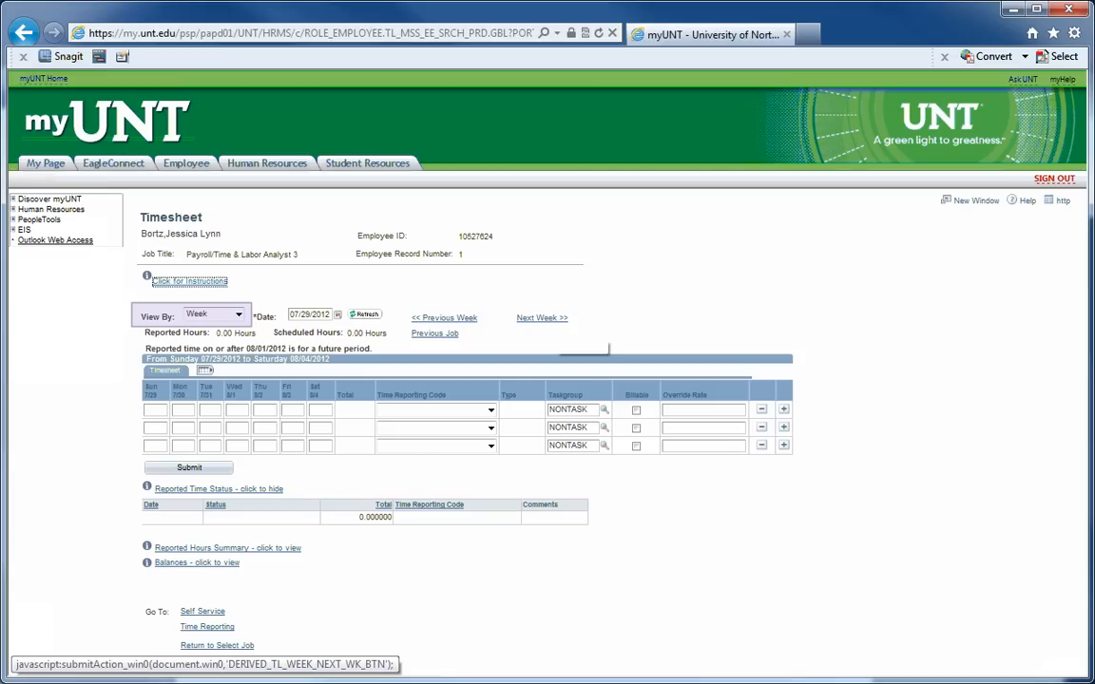
View the timesheet by Day and load the date 07/16/2012
key("Tab")
key("Up")
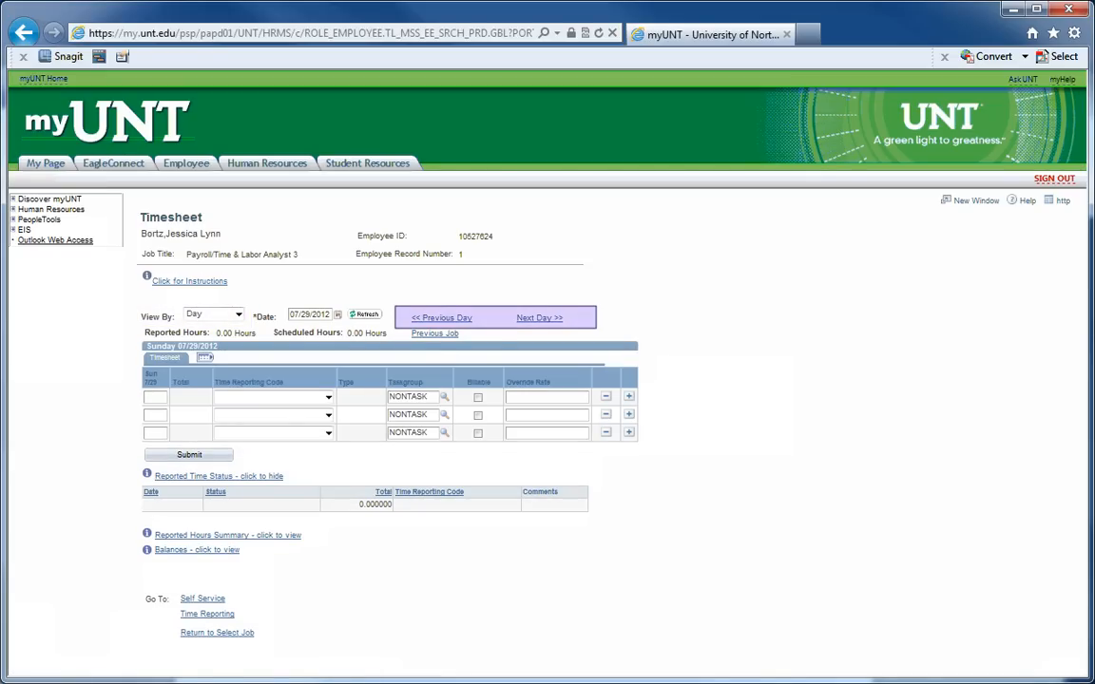
left_click(338, 315)
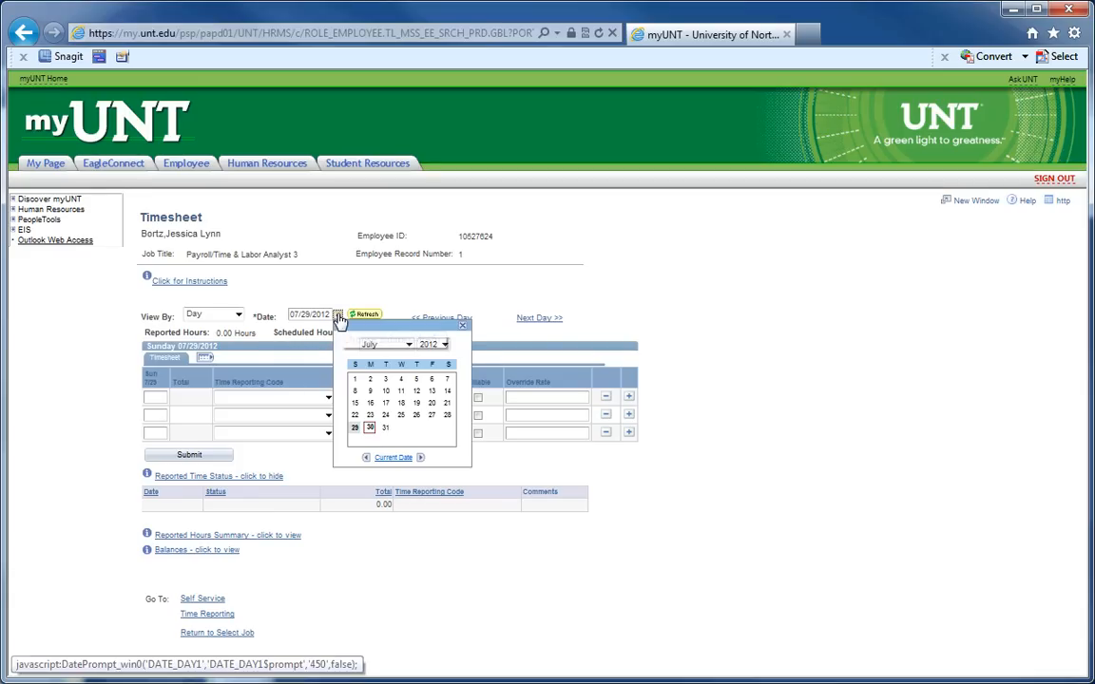
left_click(370, 403)
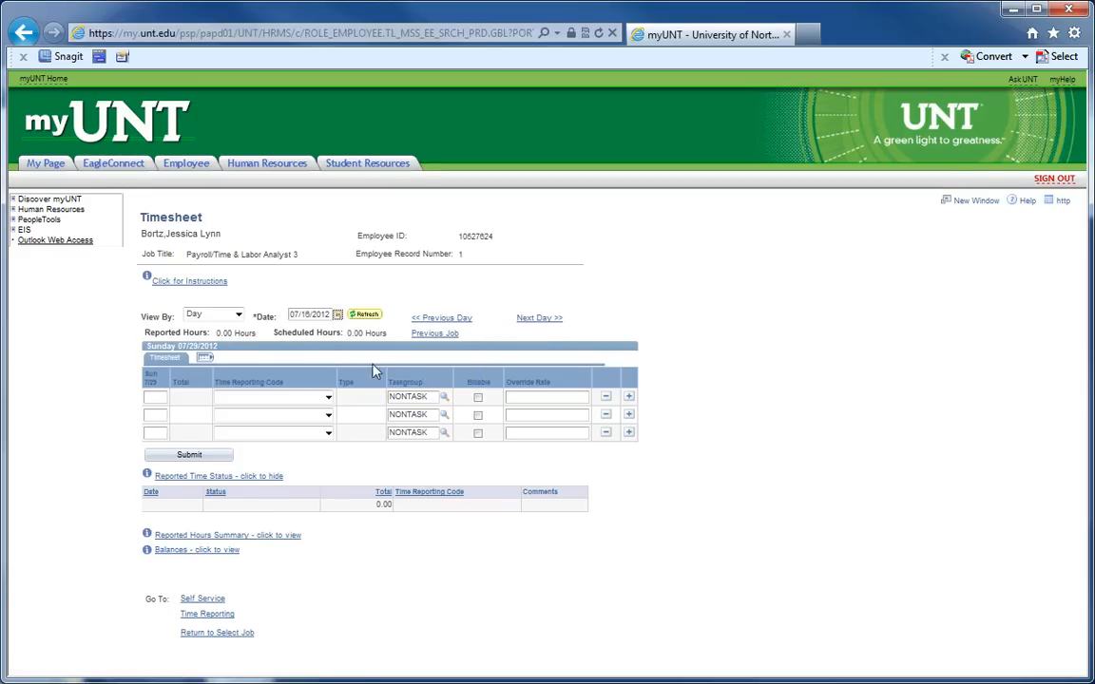
left_click(370, 317)
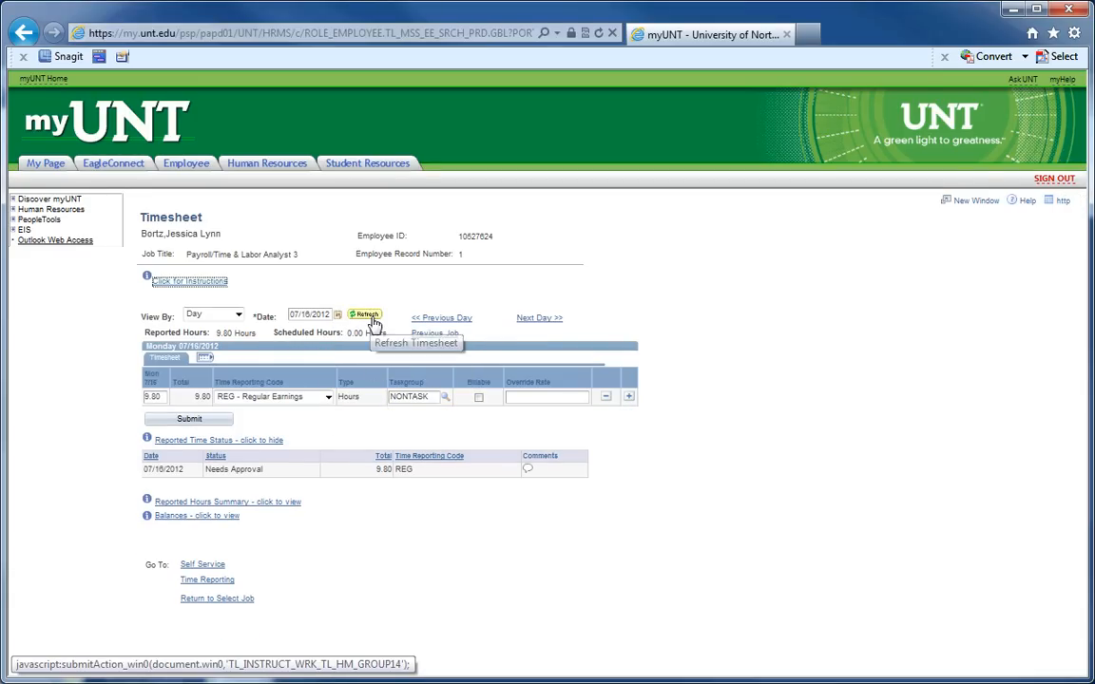
Set the timesheet date to 07/15/2012 and view it by Week
left_click(339, 317)
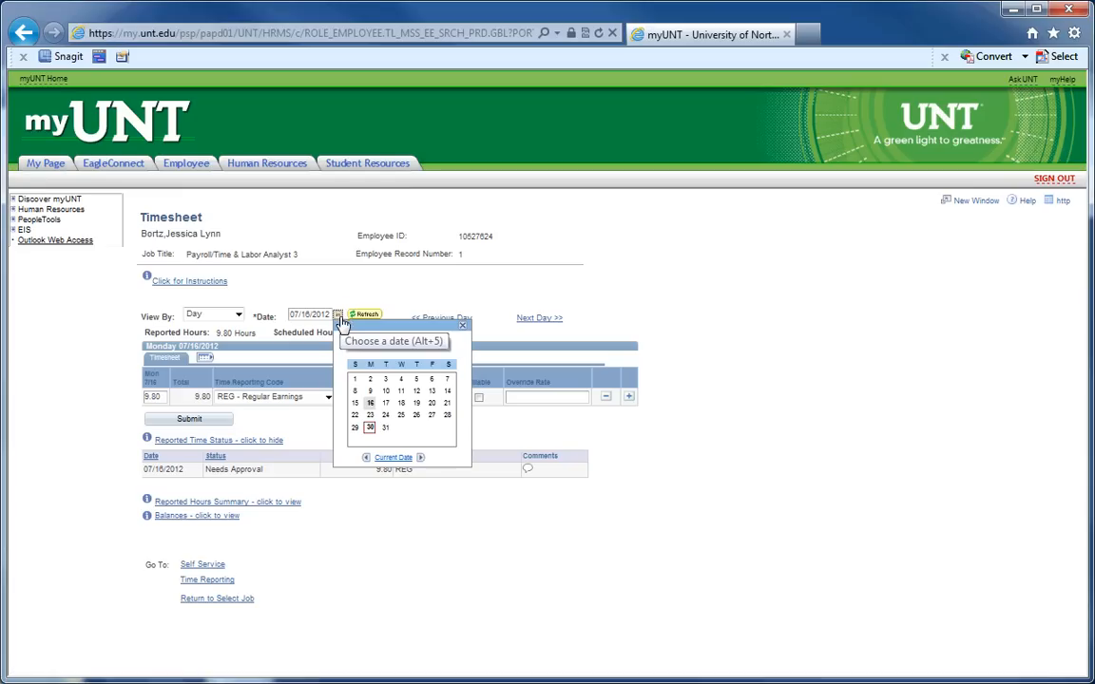
left_click(356, 408)
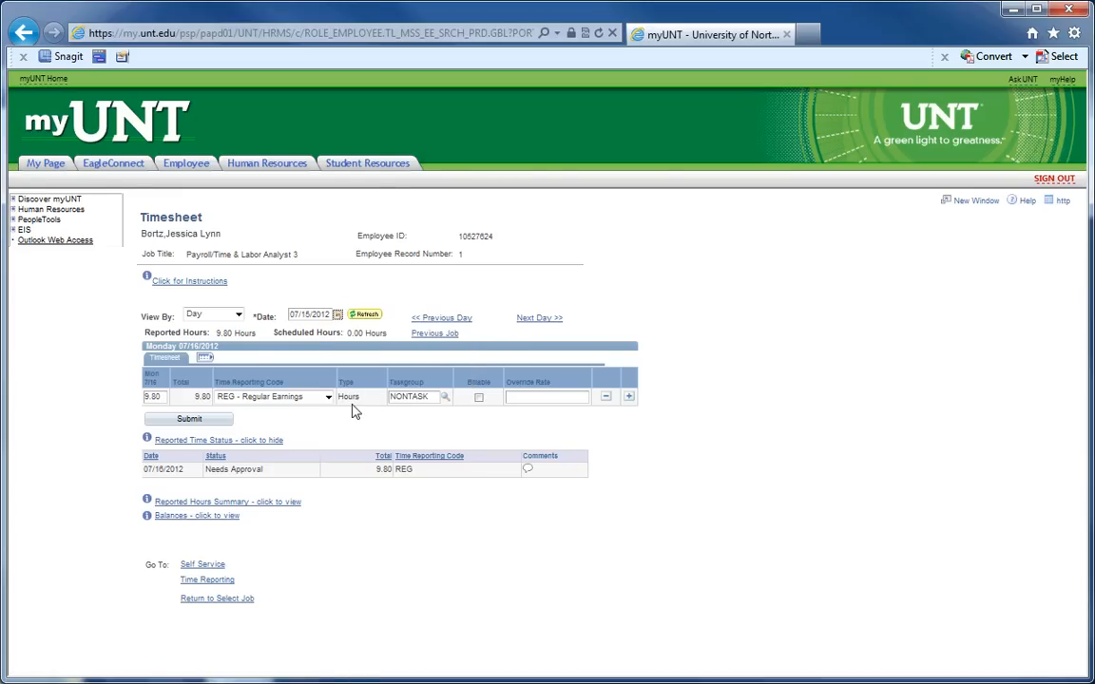
left_click(237, 314)
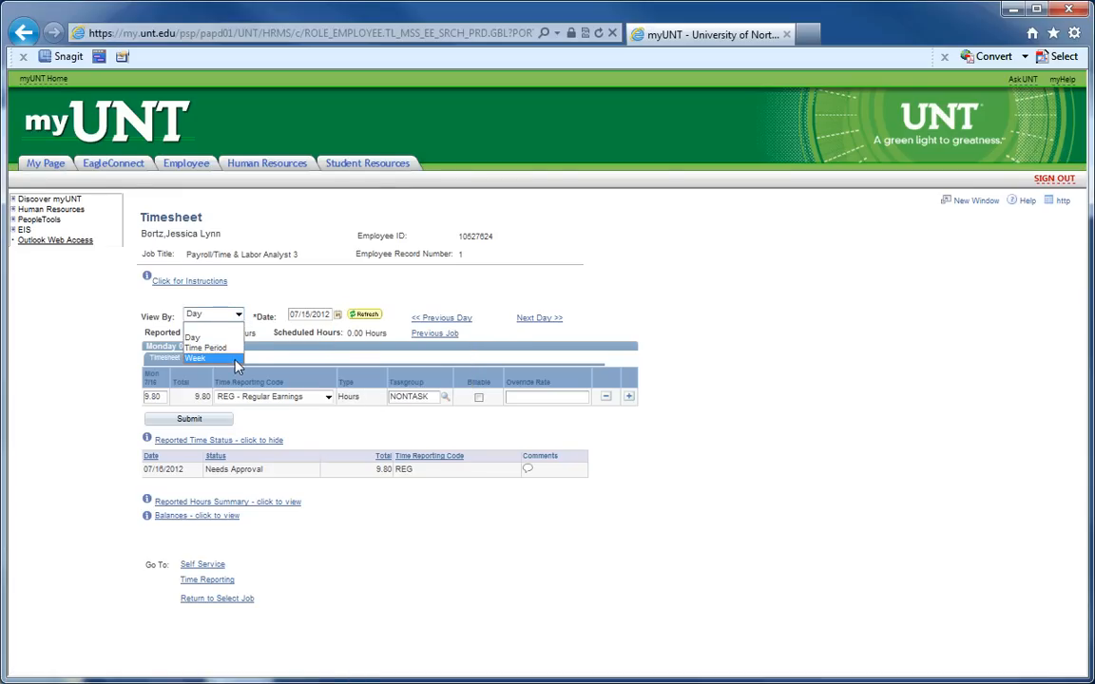
left_click(234, 359)
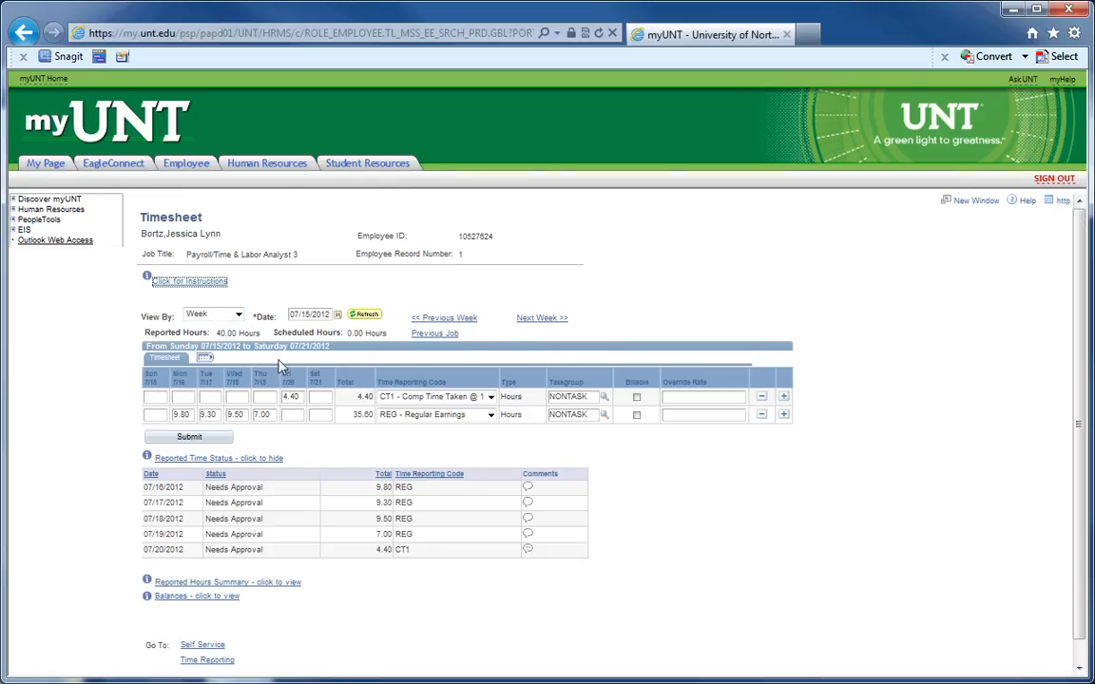
Set the timesheet date to 07/12/2012 and view it by Time Period
left_click(337, 314)
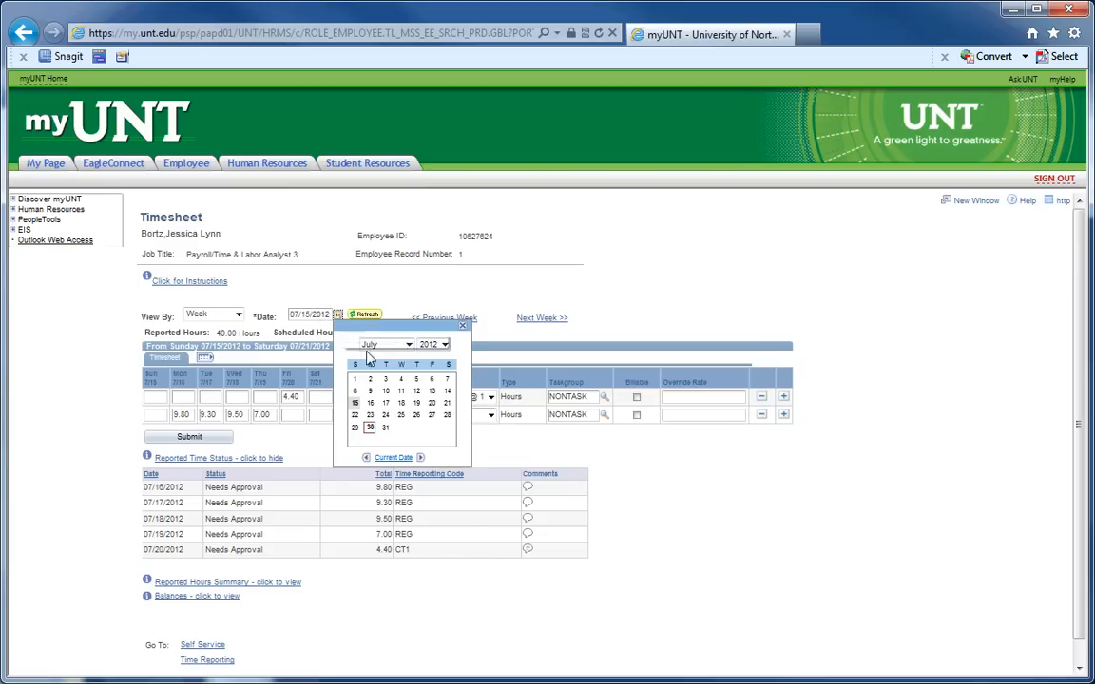
left_click(416, 390)
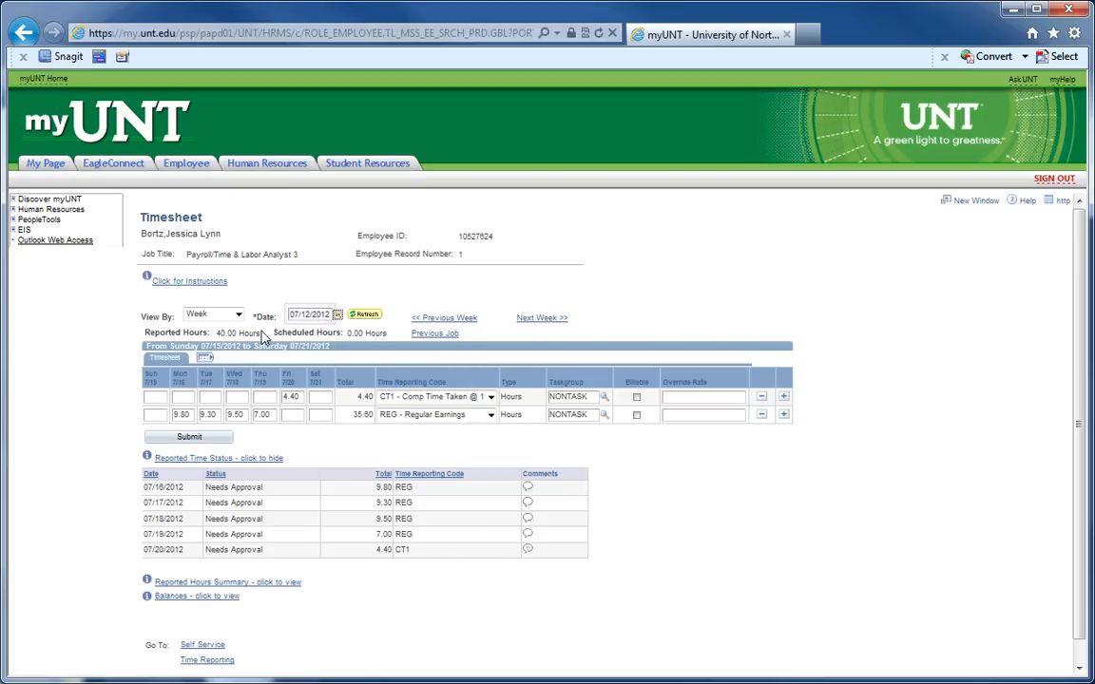
left_click(238, 314)
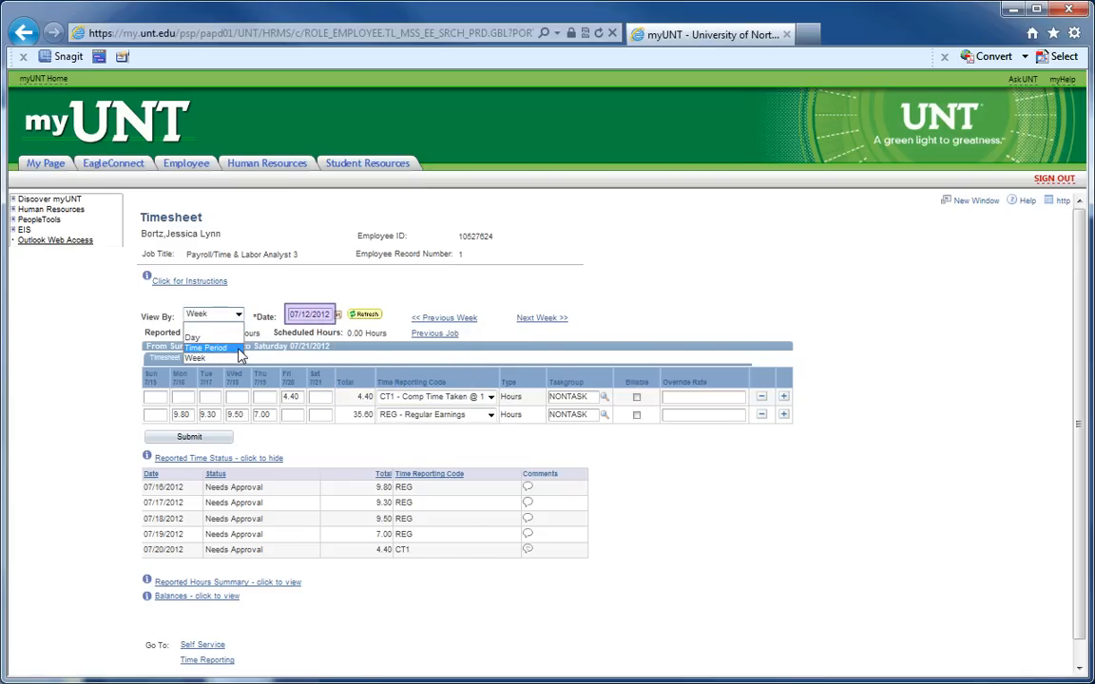
left_click(239, 350)
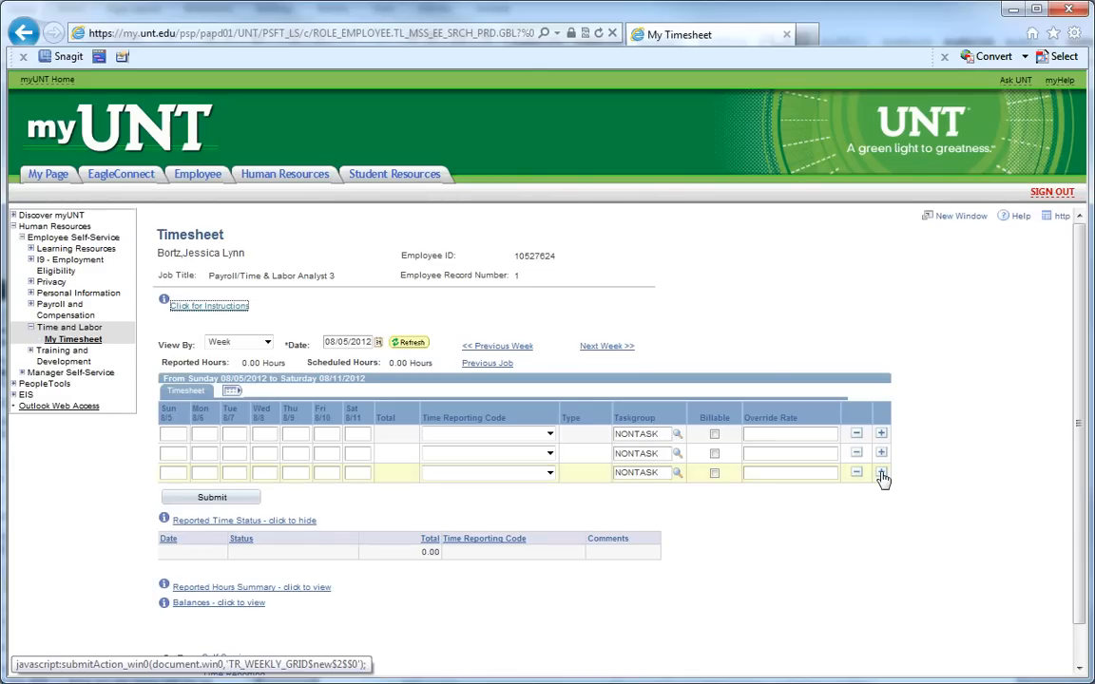
Add a timesheet row and report 8.0 hours each for Mon 7/30 and Tue 7/31 as REG - Regular Earnings in the first row
left_click(881, 474)
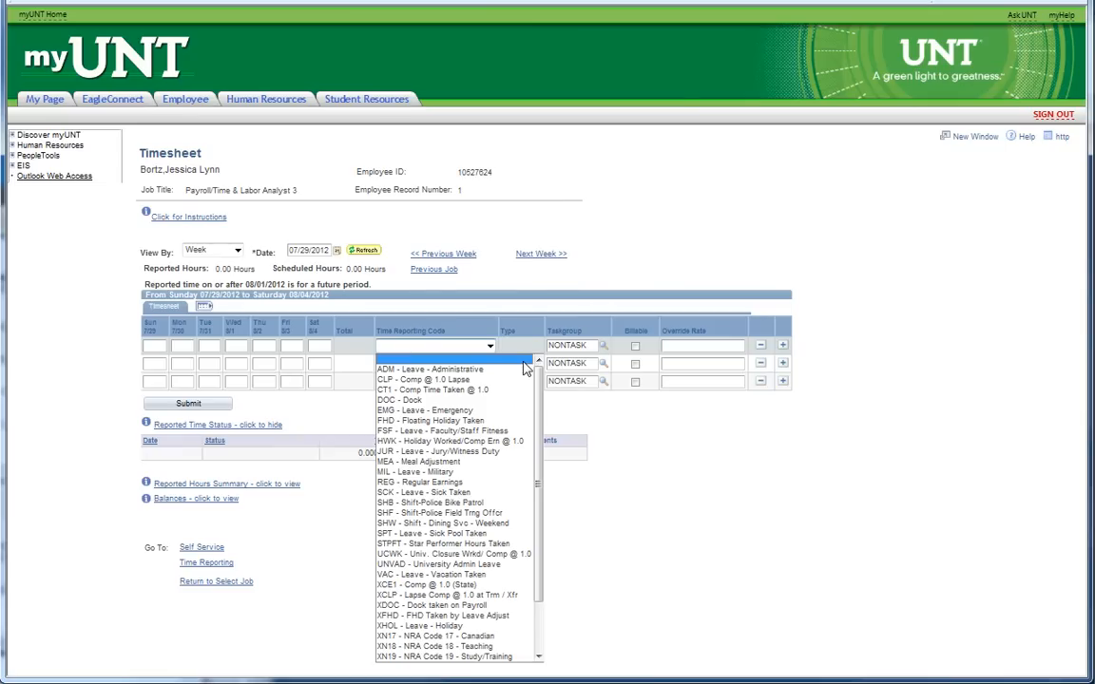
scroll(532, 508, "down", 3)
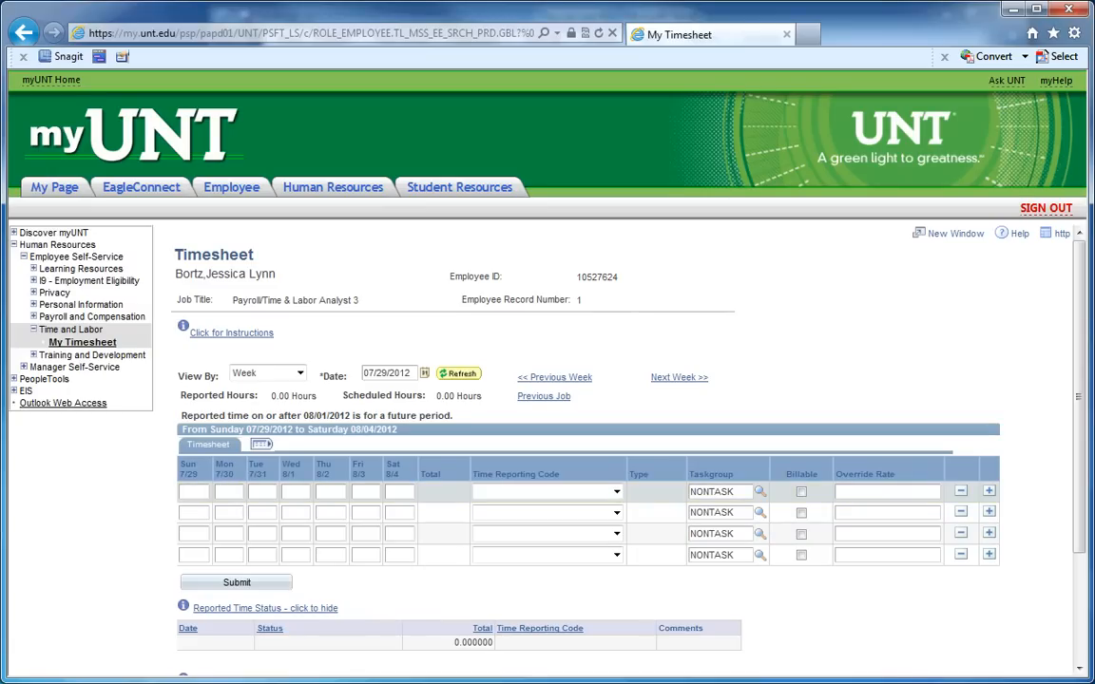
type("8.0")
key("Tab")
type("8.0")
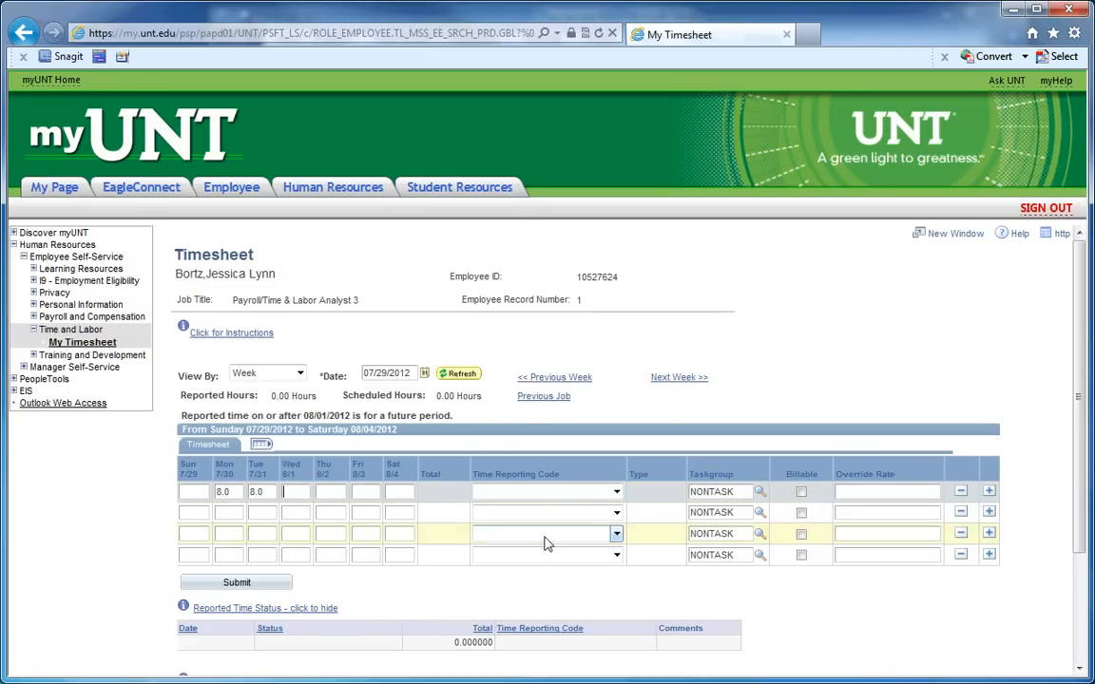
left_click(550, 494)
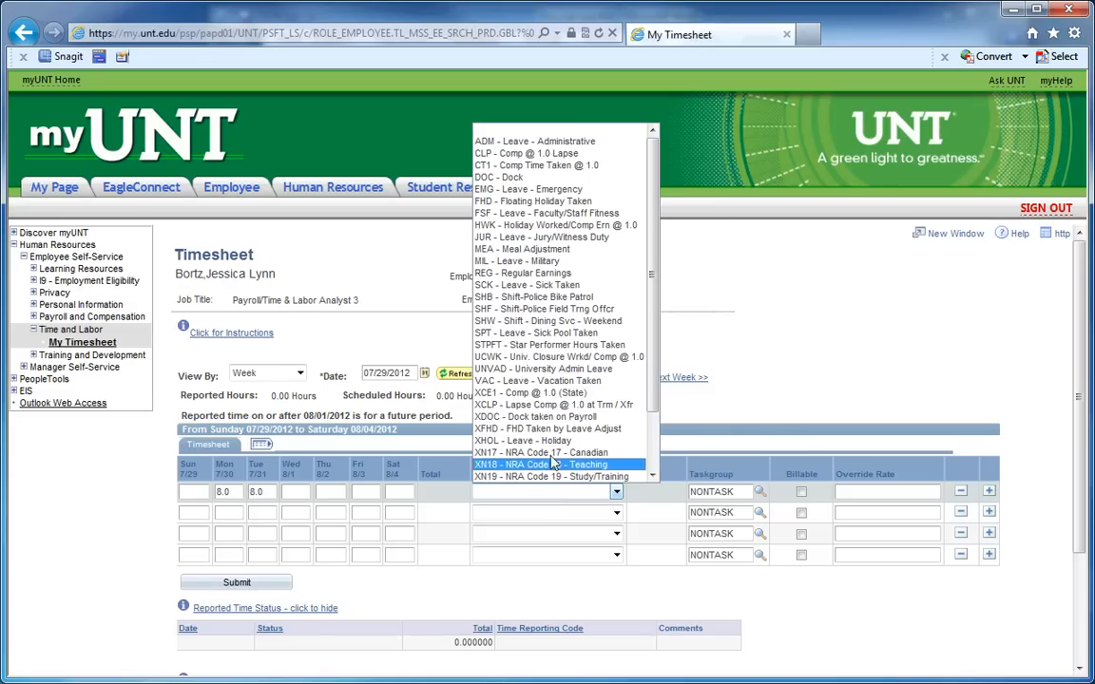
left_click(548, 275)
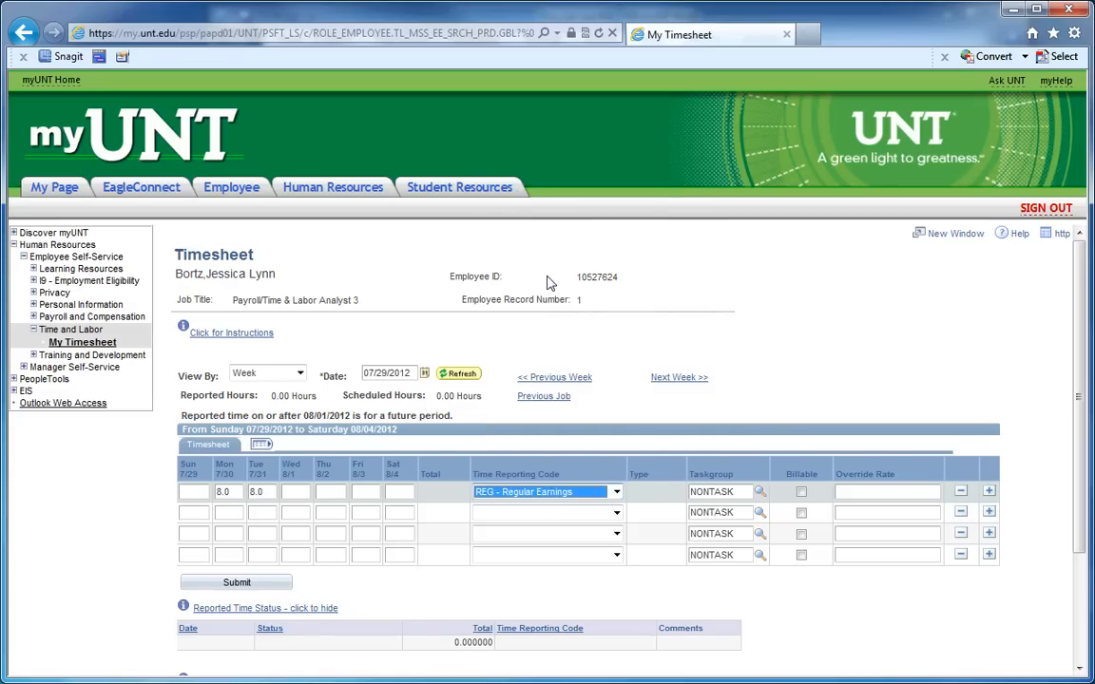
For Wed 8/1, report 2.0 hours as SCK - Leave - Sick Taken and 6.0 hours as VAC - Leave - Vacation Taken on separate rows
type("2.0")
left_click(288, 531)
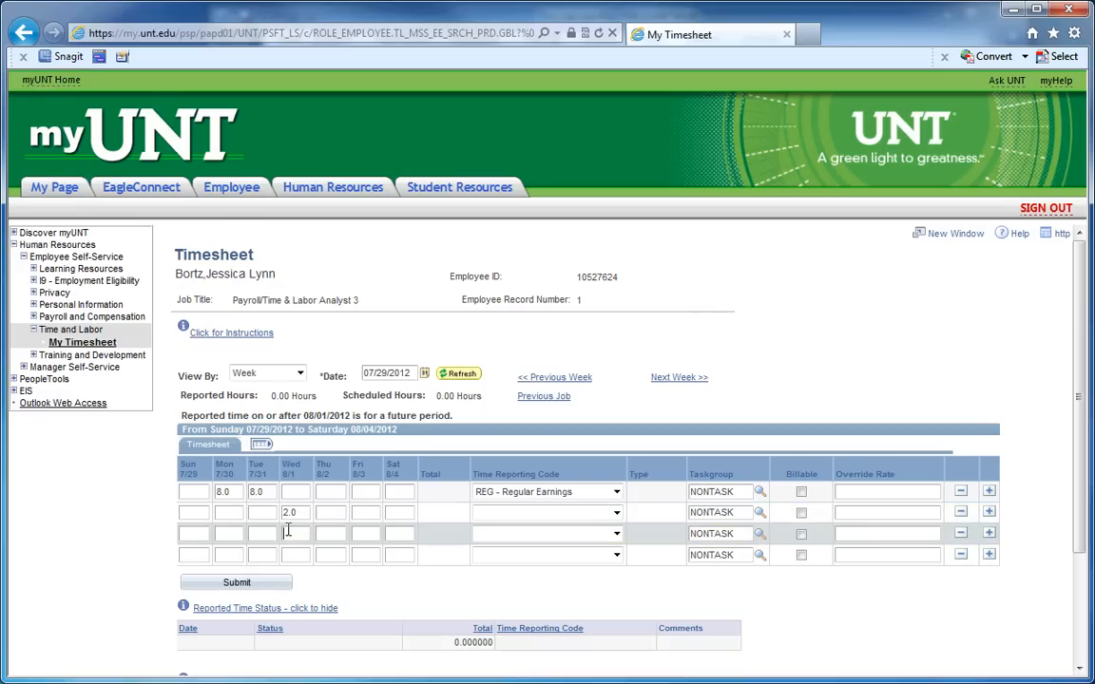
type("6.0")
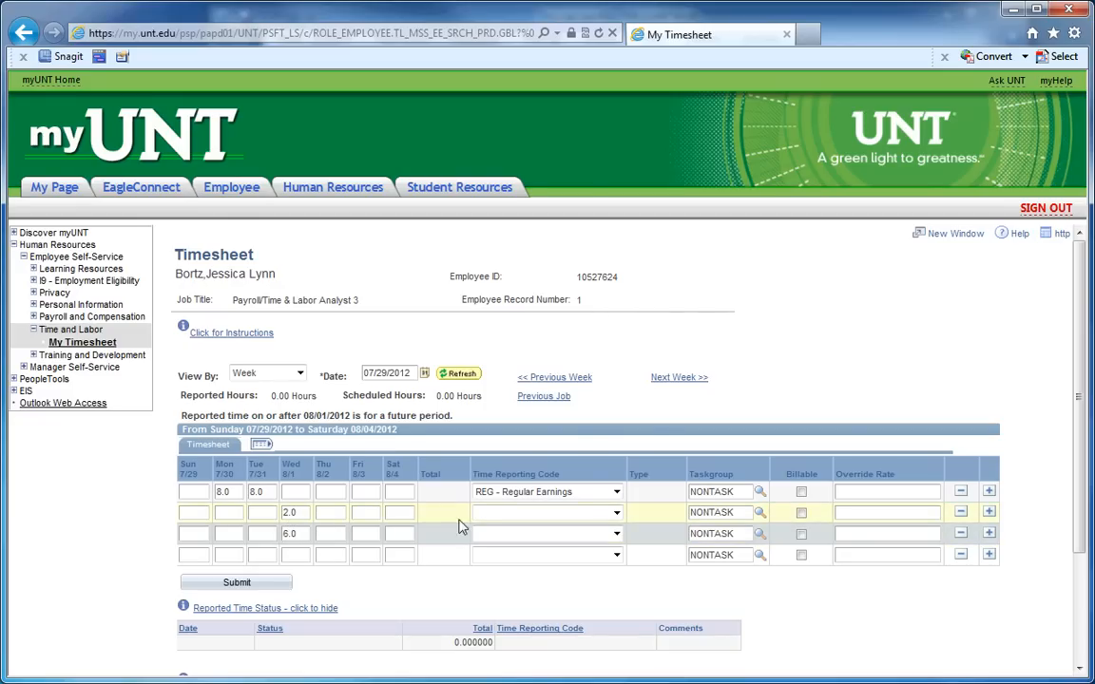
left_click(616, 512)
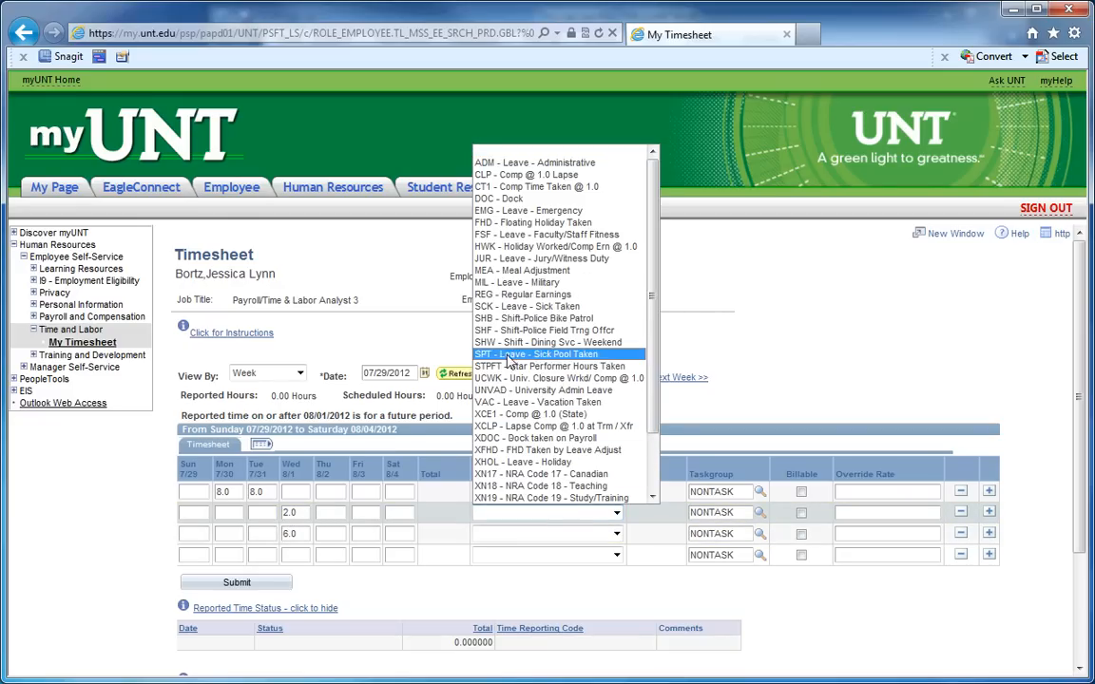
left_click(504, 310)
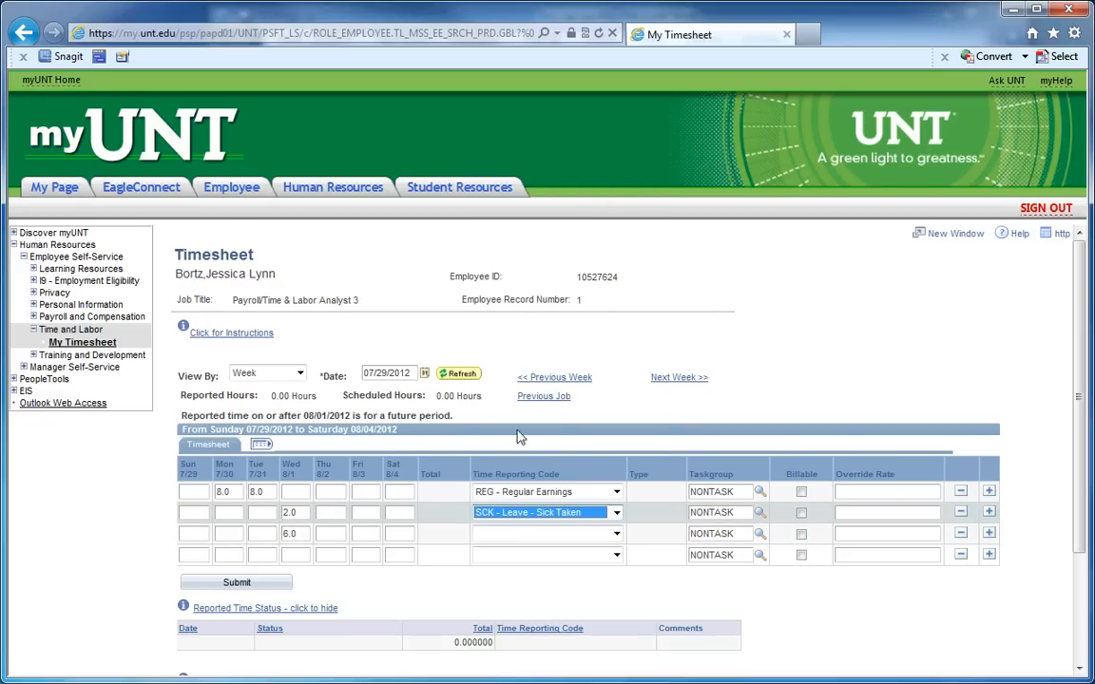
left_click(510, 539)
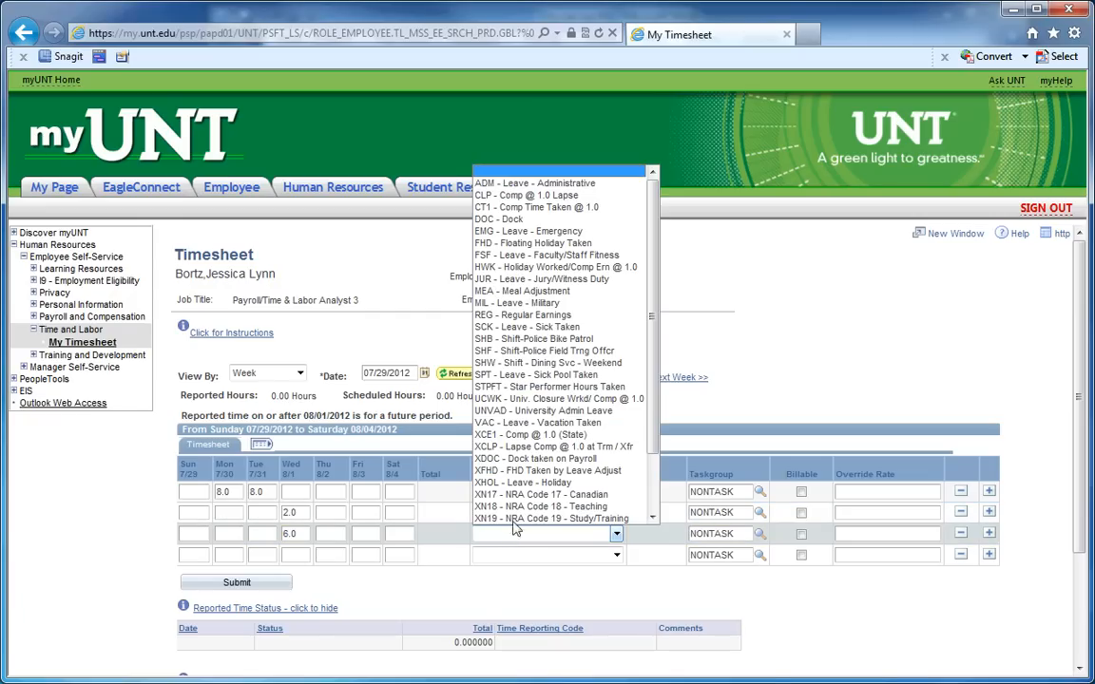
left_click(532, 422)
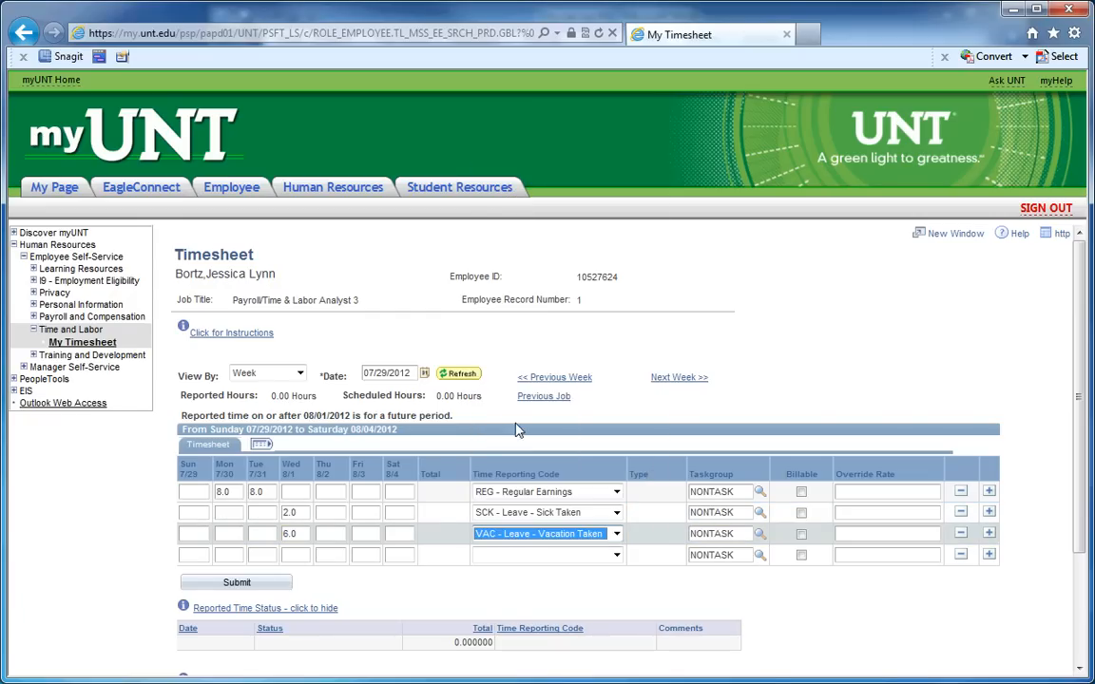
In the regular earnings row, enter 8 hours for Thu 8/2 and 3.0 hours for Fri 8/3
left_click(335, 491)
type("8")
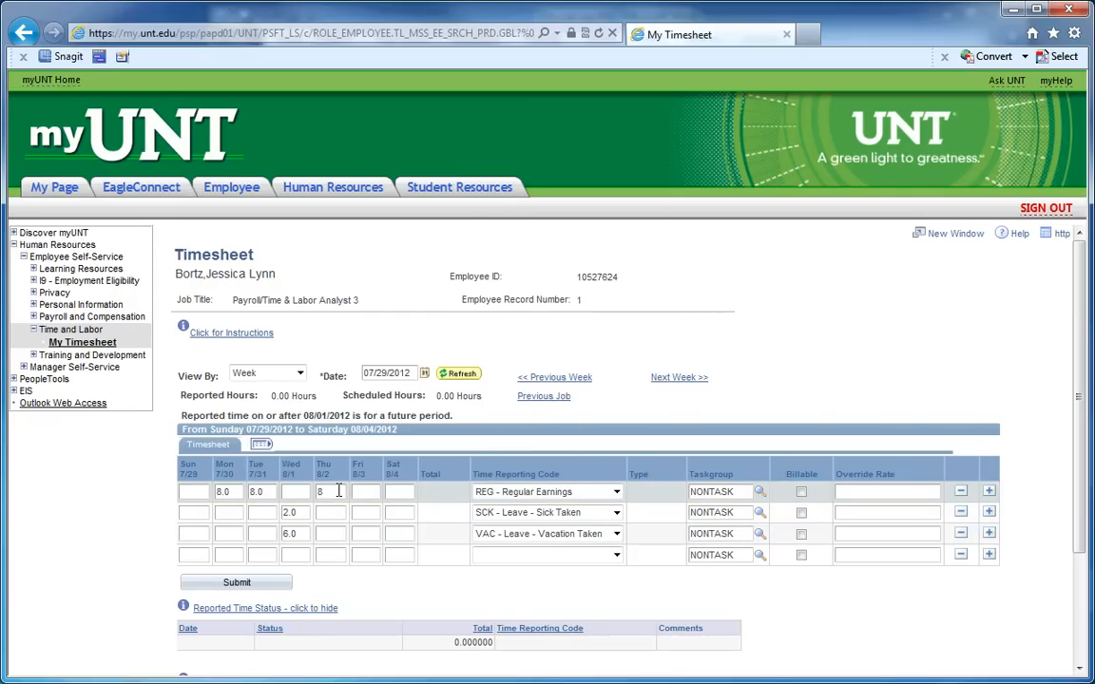
left_click(367, 491)
type("3.0")
Report 5.0 hours for Fri 8/3 as CT1 - Comp Time Taken @ 1.0 in the fourth row and submit the timesheet
left_click(367, 555)
type("5")
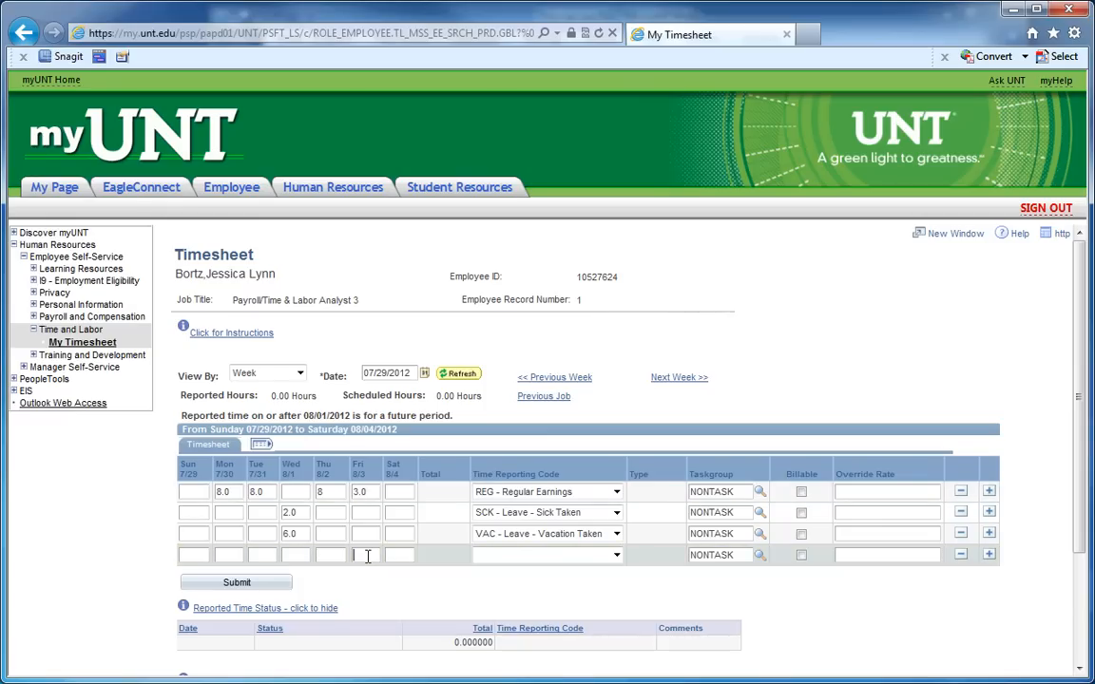
type(".0")
left_click(495, 555)
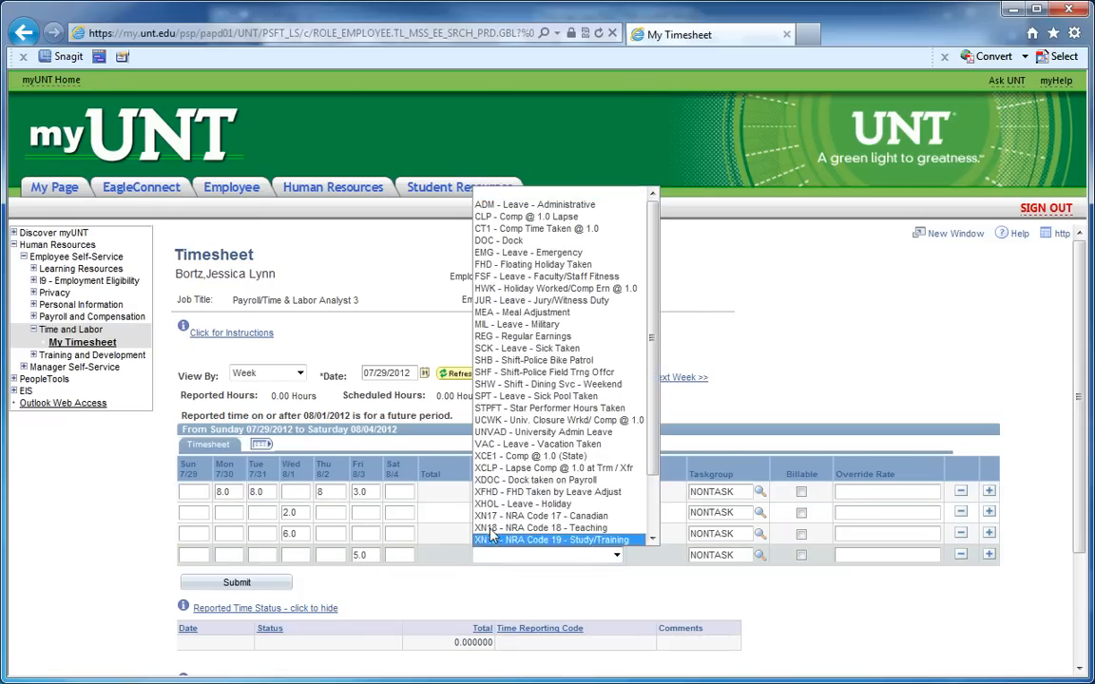
left_click(518, 229)
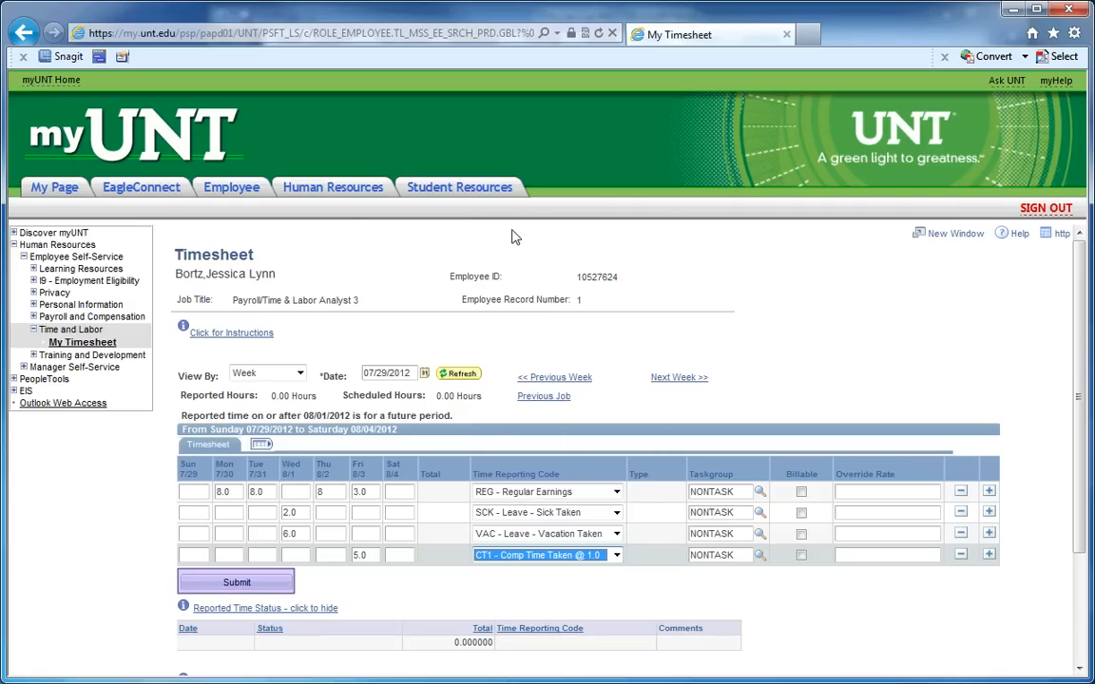
left_click(267, 584)
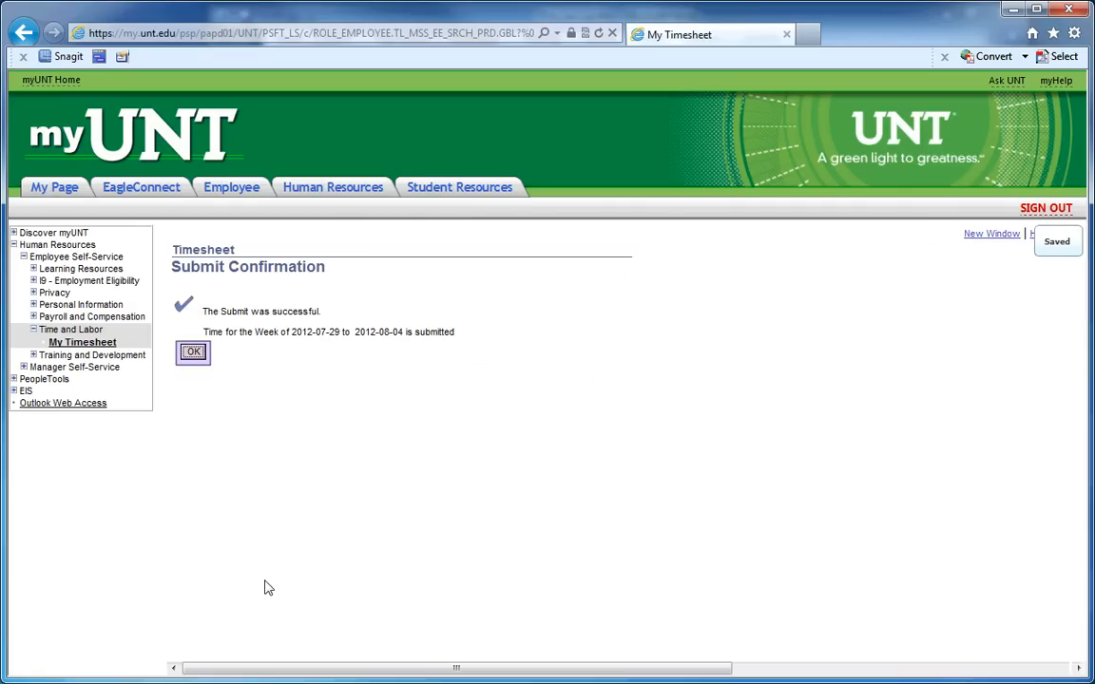
Acknowledge the timesheet submission and expand the Reported Hours Summary below the reported time status
left_click(196, 357)
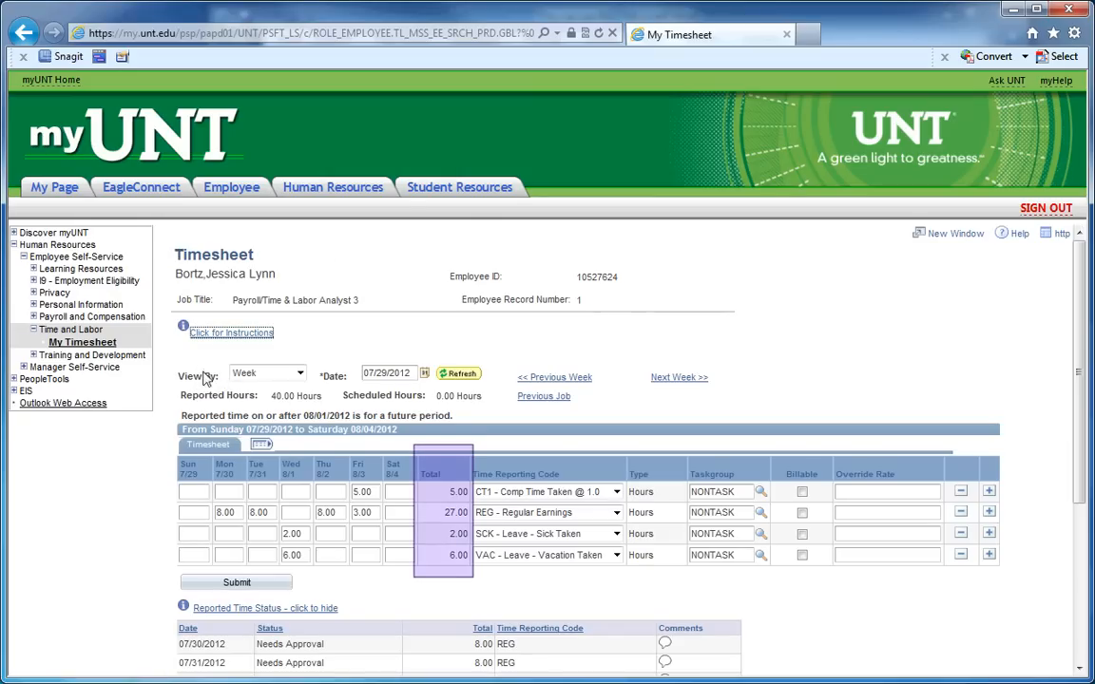
left_click_drag(1079, 404, 1090, 491)
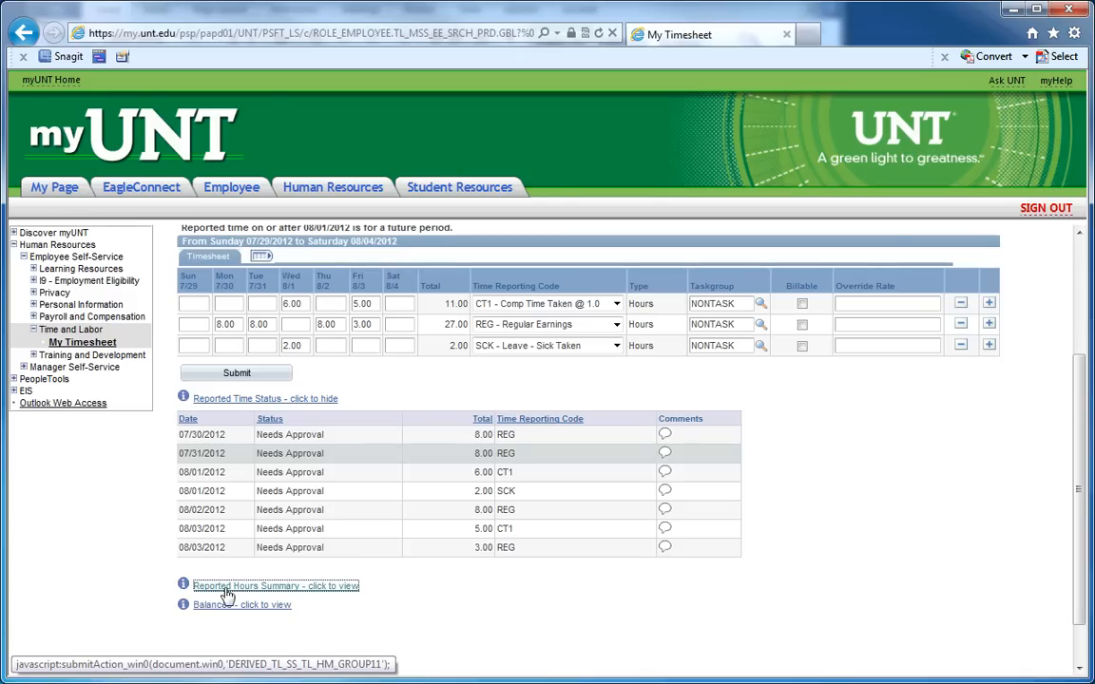
left_click(226, 588)
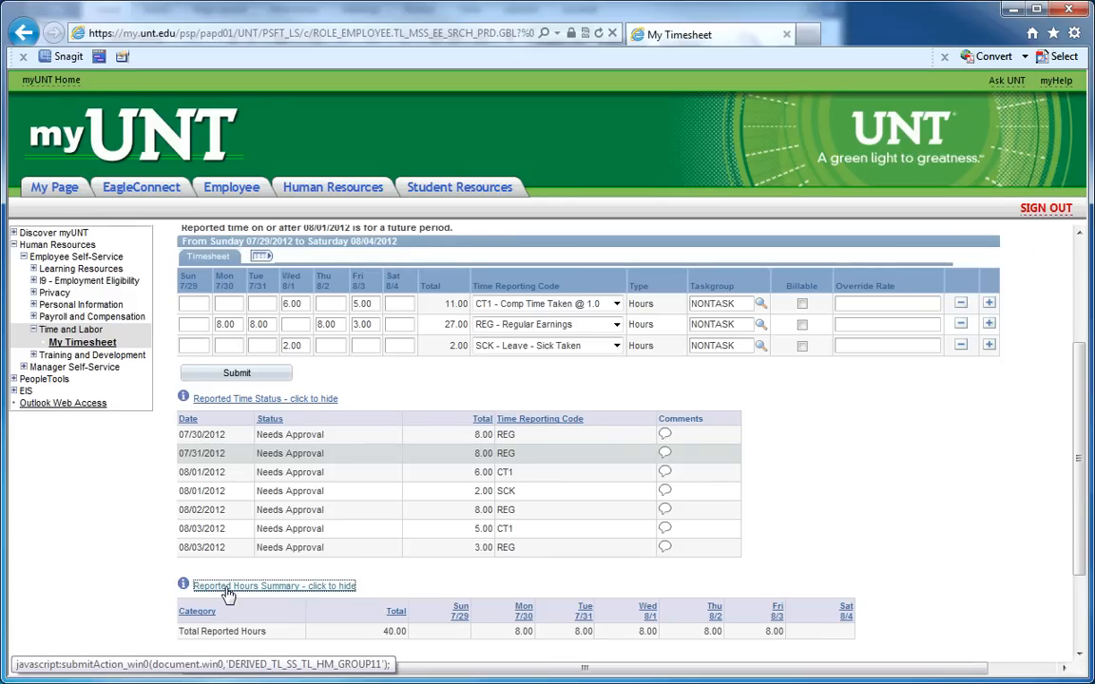
Replace the Wed 8/1 vacation row with 6.0 hours in the CT1 - Comp Time Taken @ 1.0 row and submit the timesheet
left_click(94, 636)
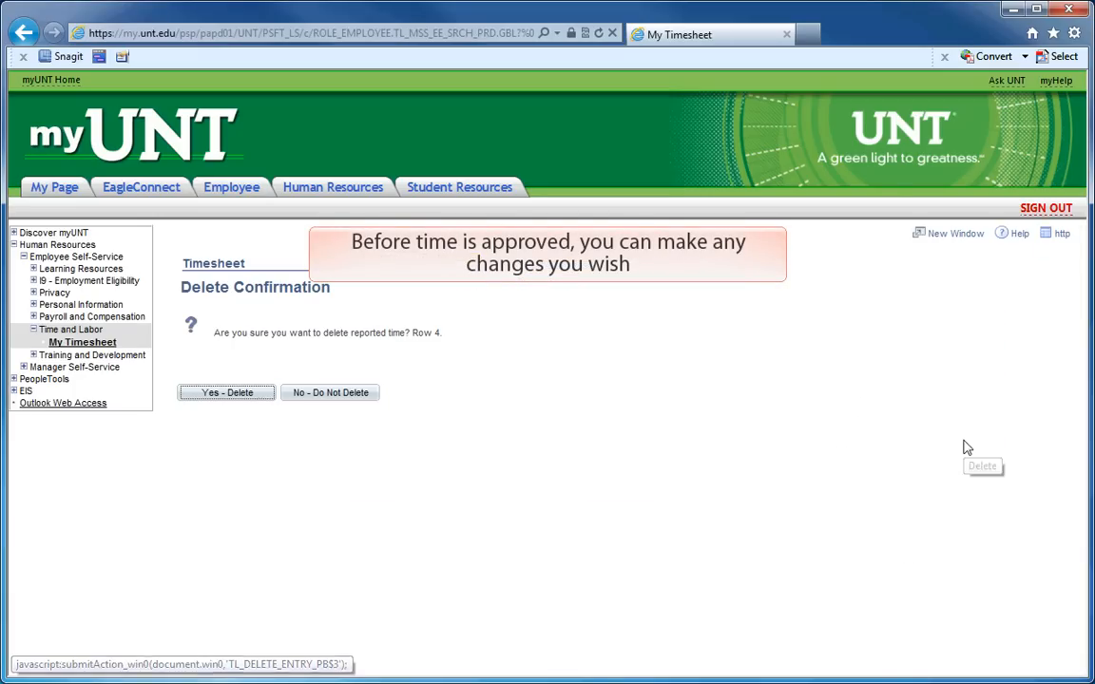
left_click(253, 395)
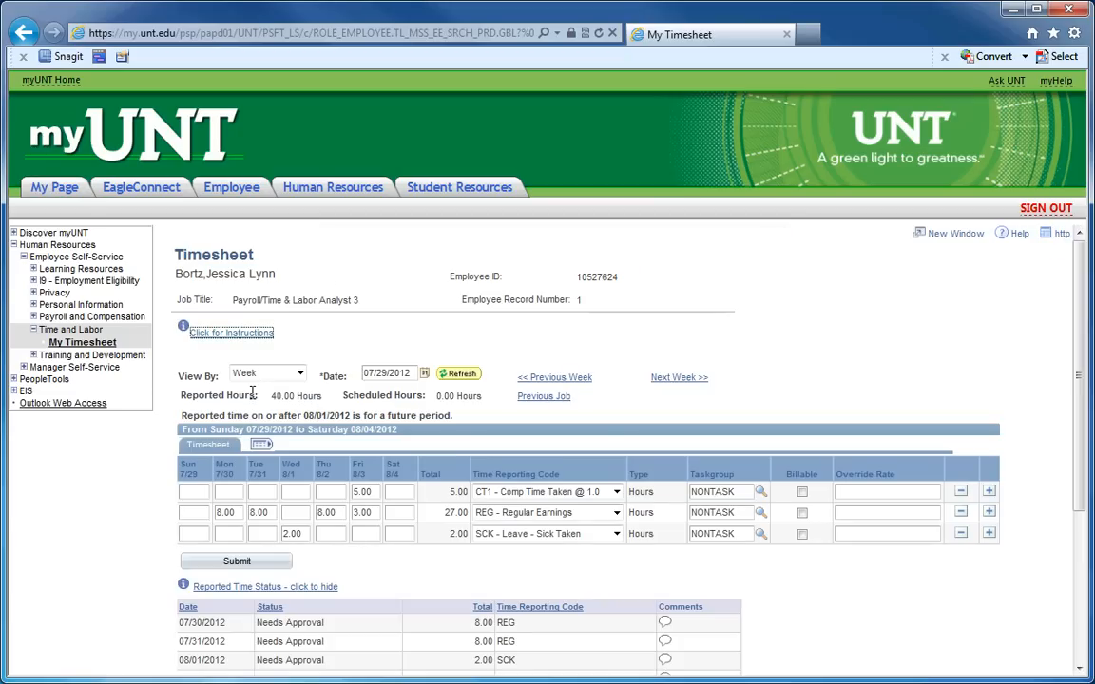
left_click(295, 490)
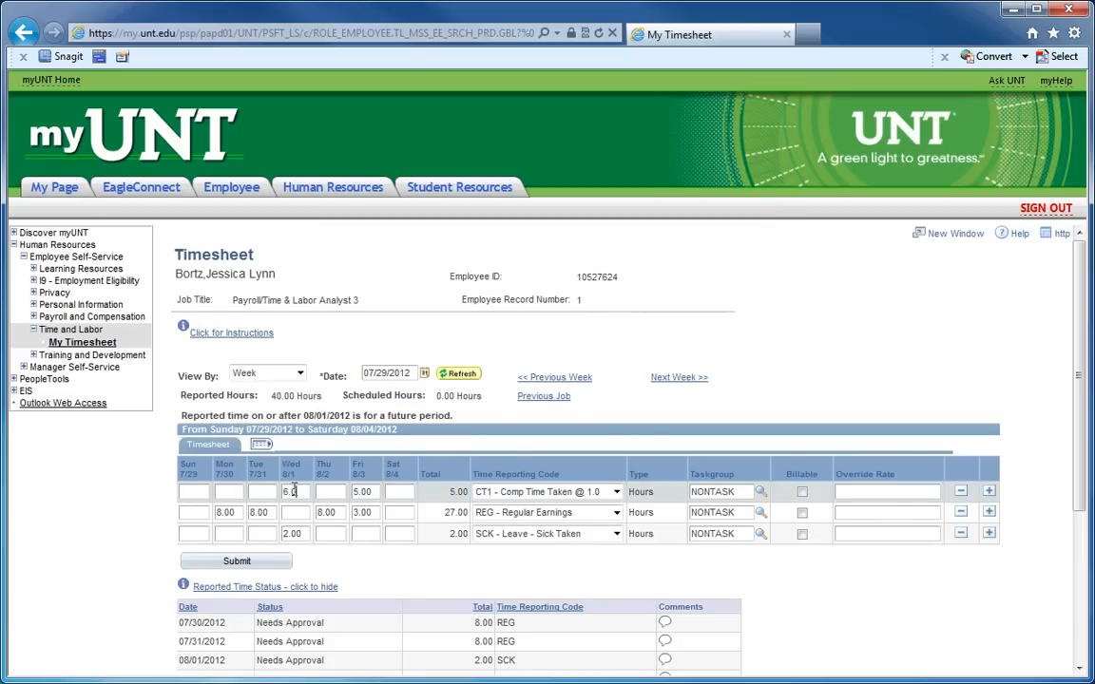
left_click(269, 564)
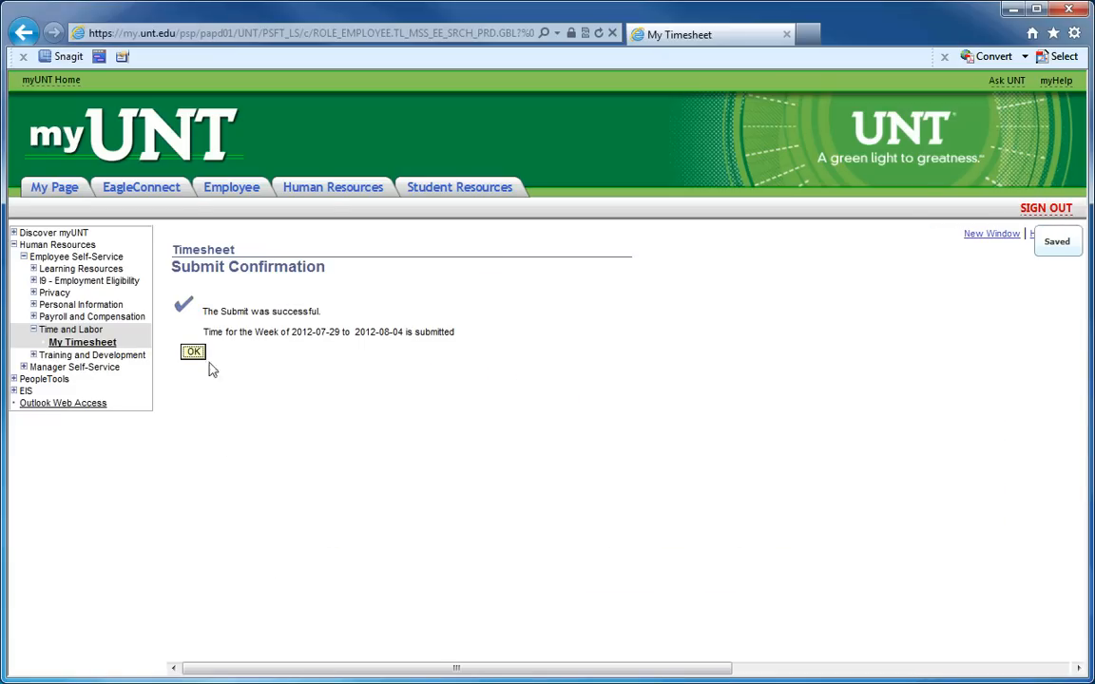
left_click(193, 353)
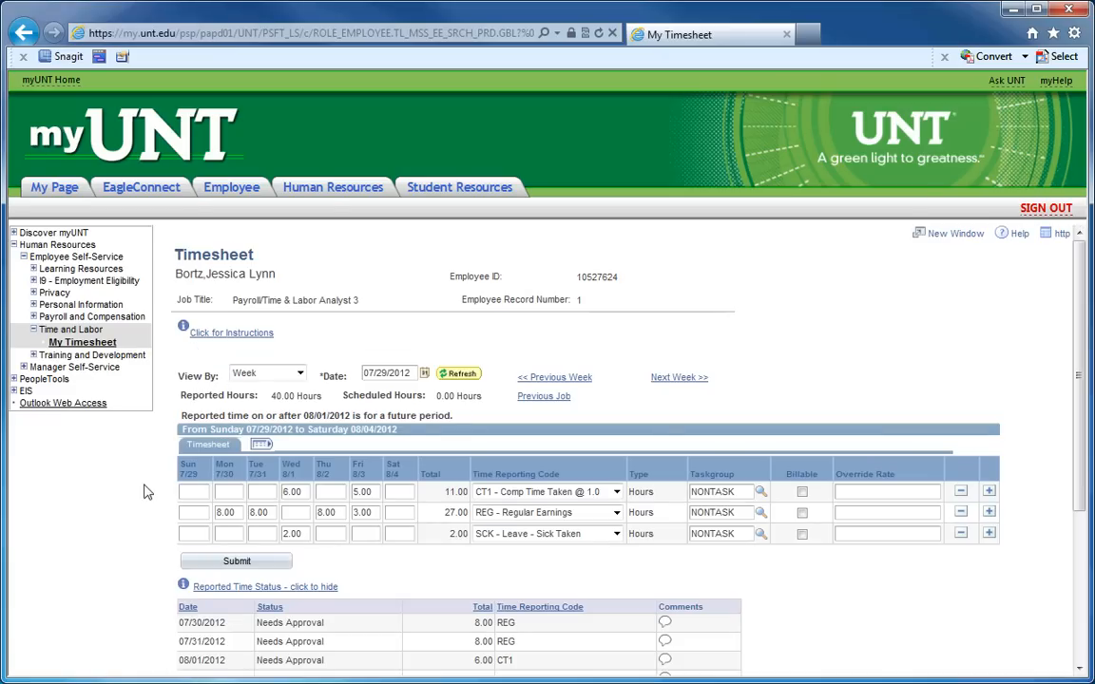
In the week of 04/08/2012, add a row with -5.0 hours for Fri 4/13 as VAC - Leave - Vacation Taken
scroll(1081, 447, "down", 3)
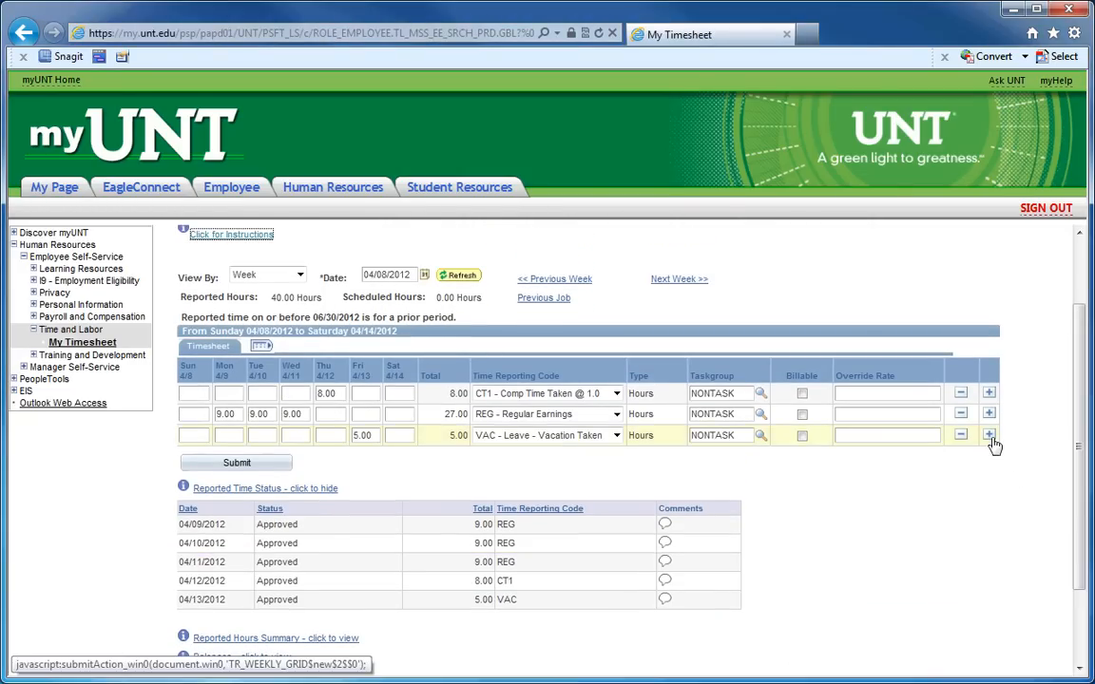
left_click(989, 436)
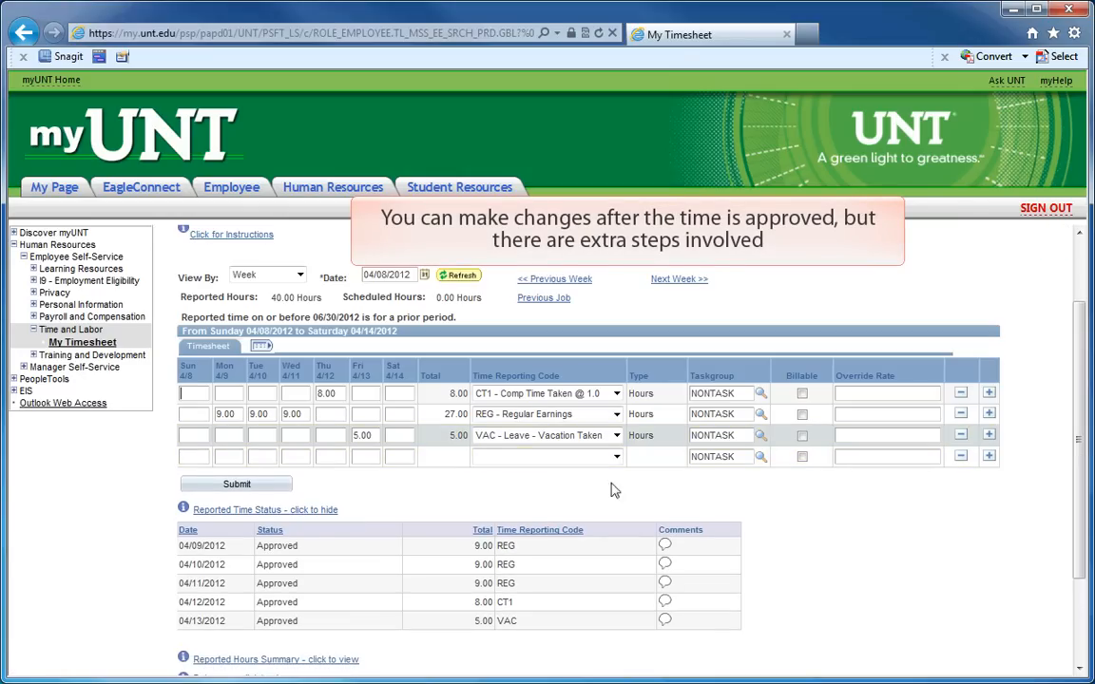
left_click(365, 456)
type("-5.0")
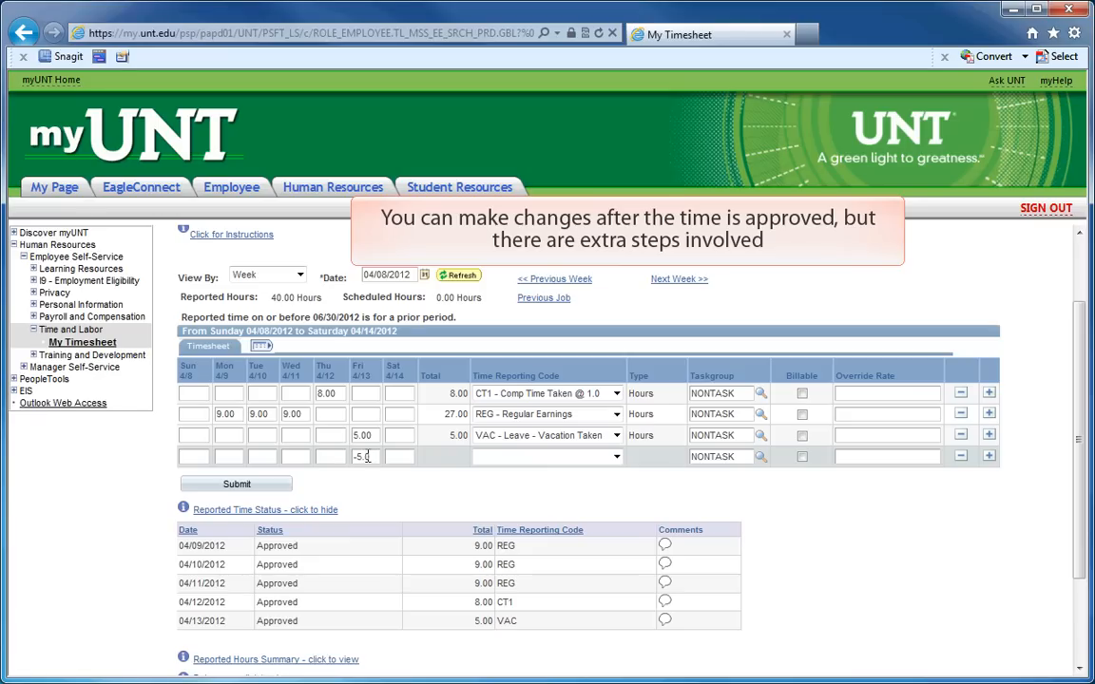
left_click(491, 458)
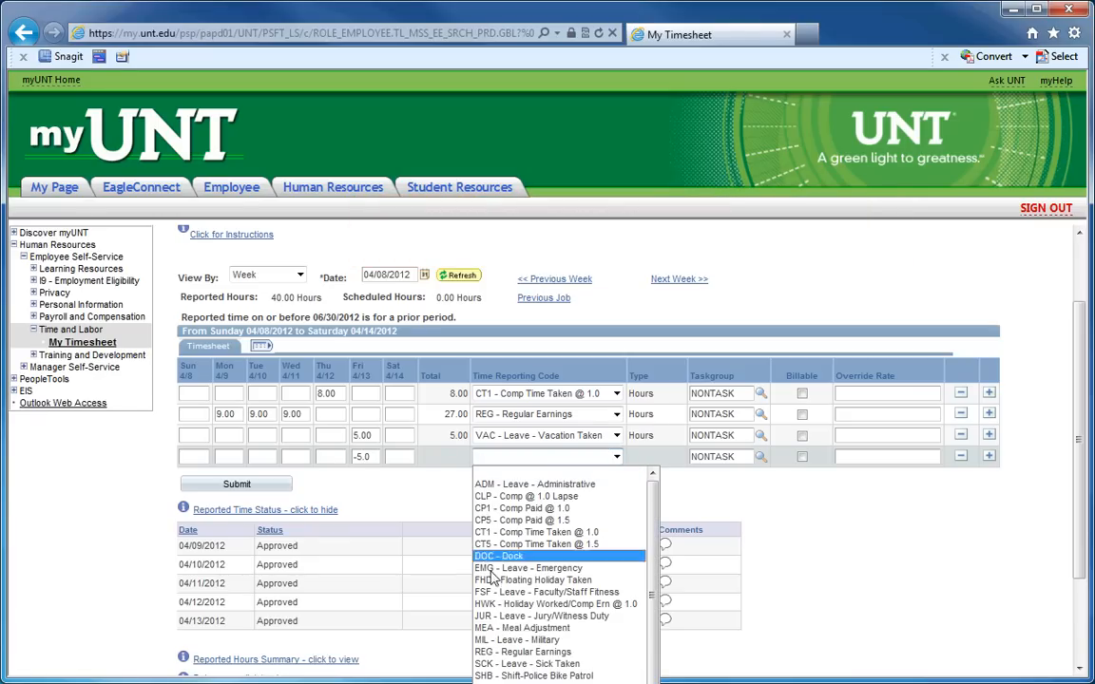
key("v")
key("Return")
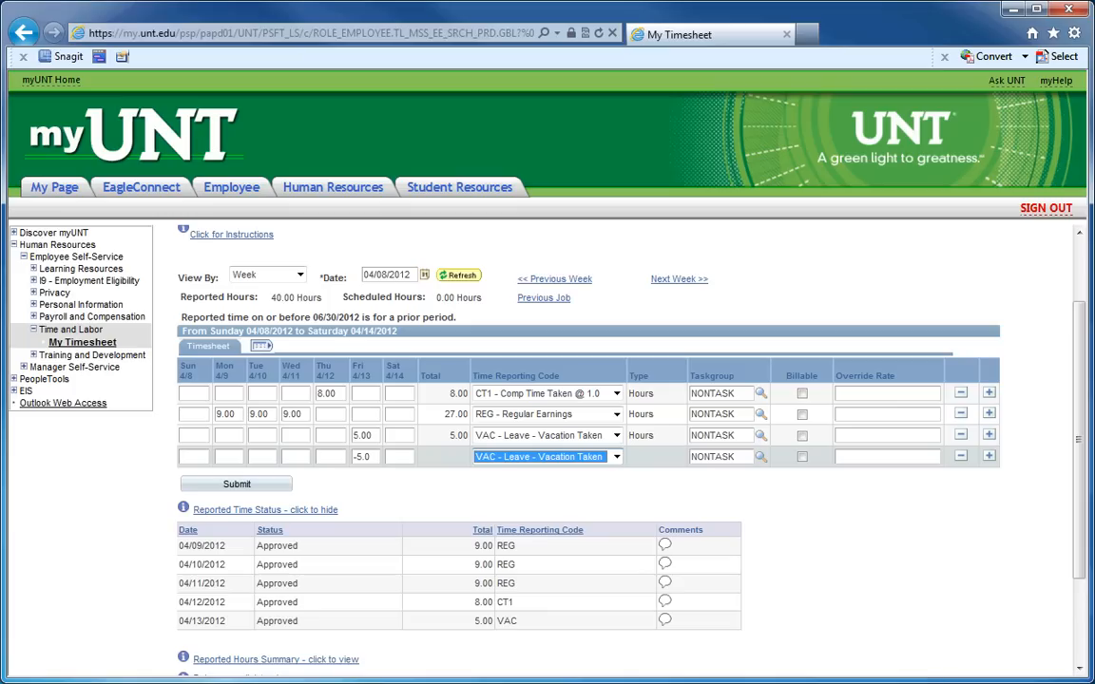
Report 5.00 hours for Fri 4/13 in the REG - Regular Earnings row and submit the timesheet
left_click(368, 414)
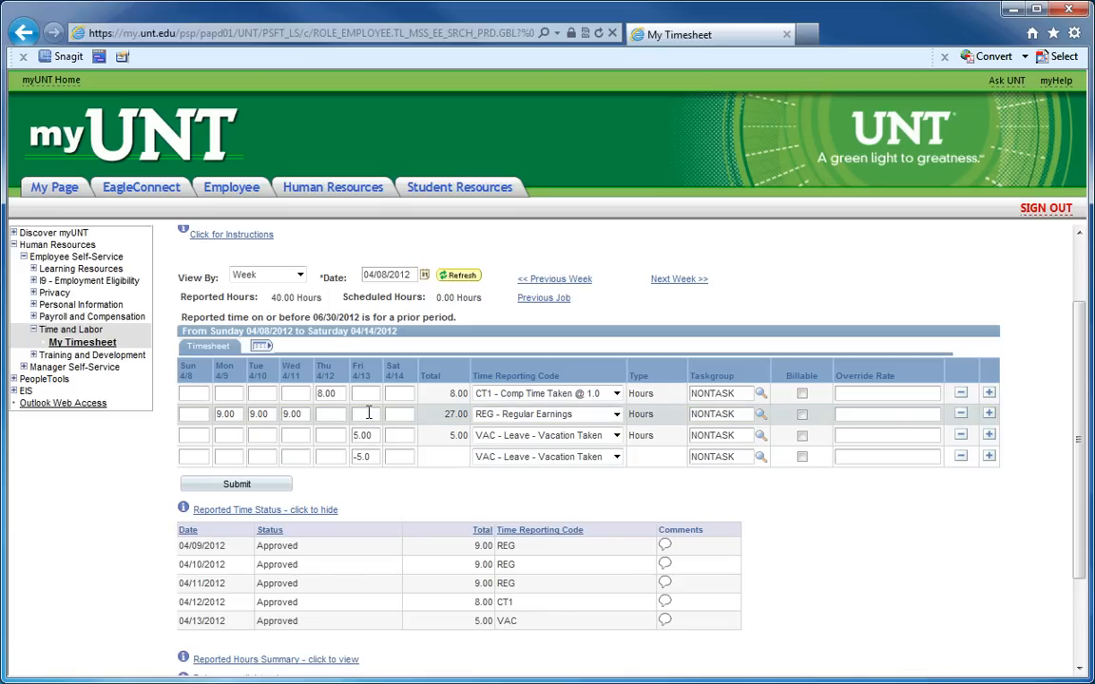
left_click(275, 486)
left_click(192, 352)
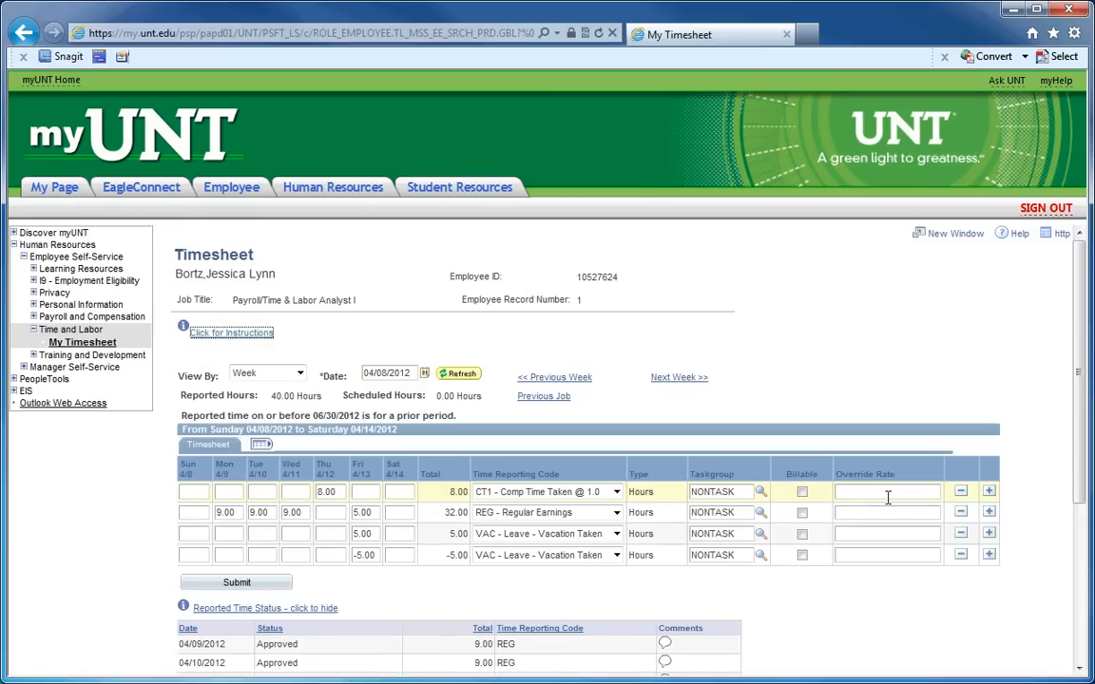
scroll(1086, 454, "down", 1)
left_click_drag(1086, 455, 1090, 527)
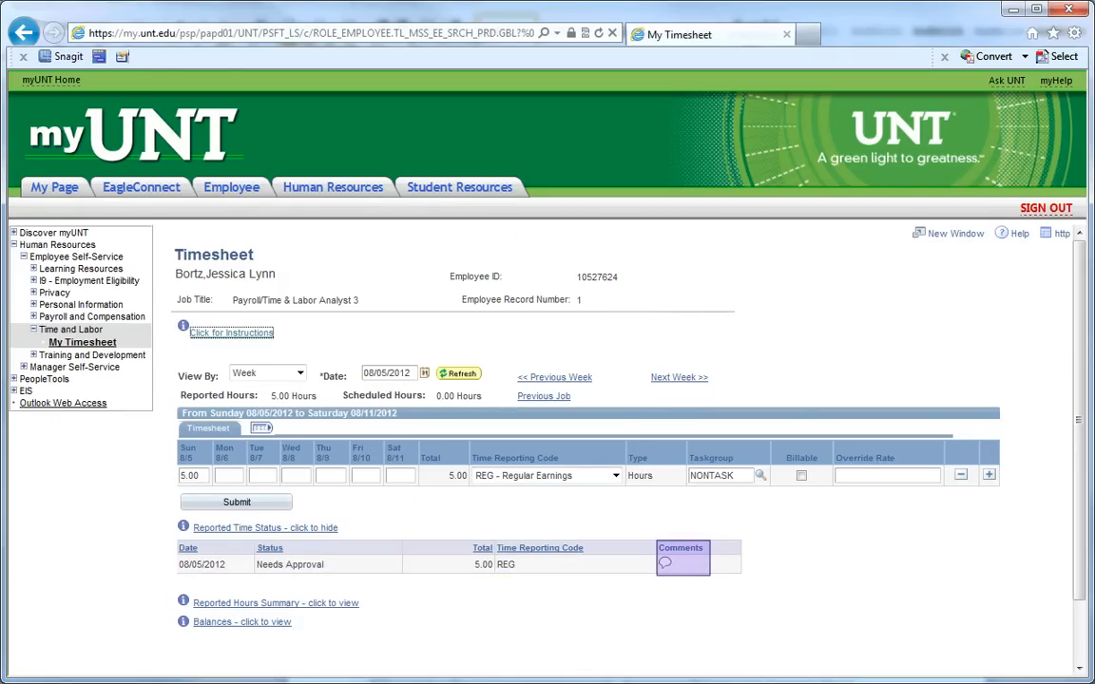
Save the comment "Worked 12:45 to 5:45" on the reported time for 08/05/2012
left_click(664, 563)
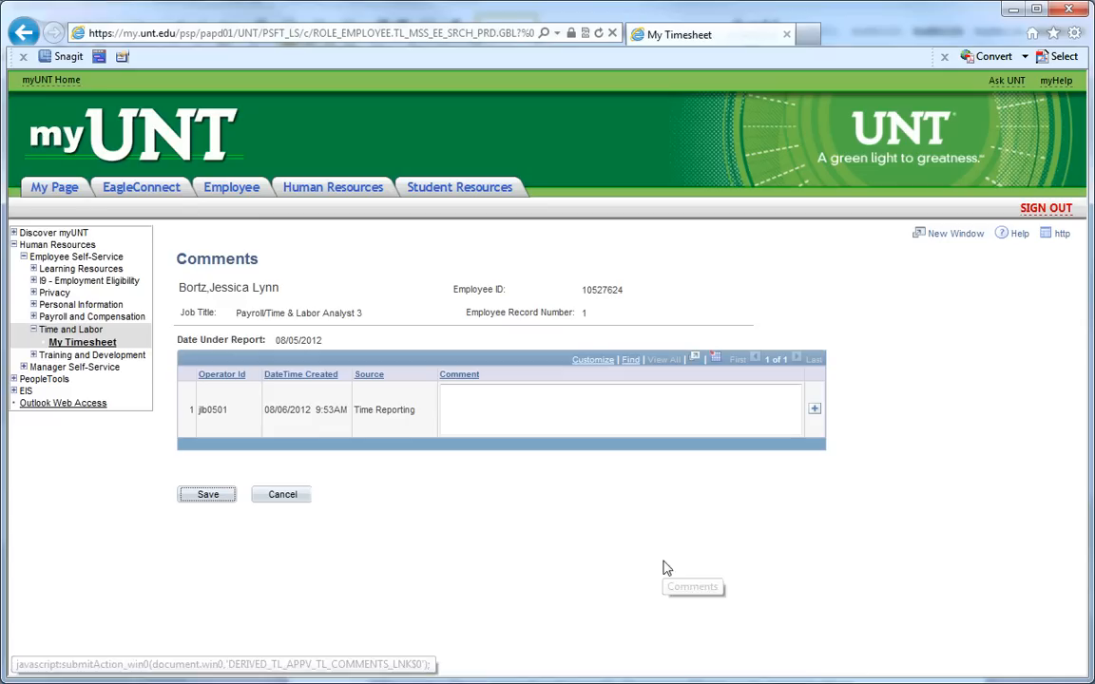
left_click(504, 409)
type("Worked ")
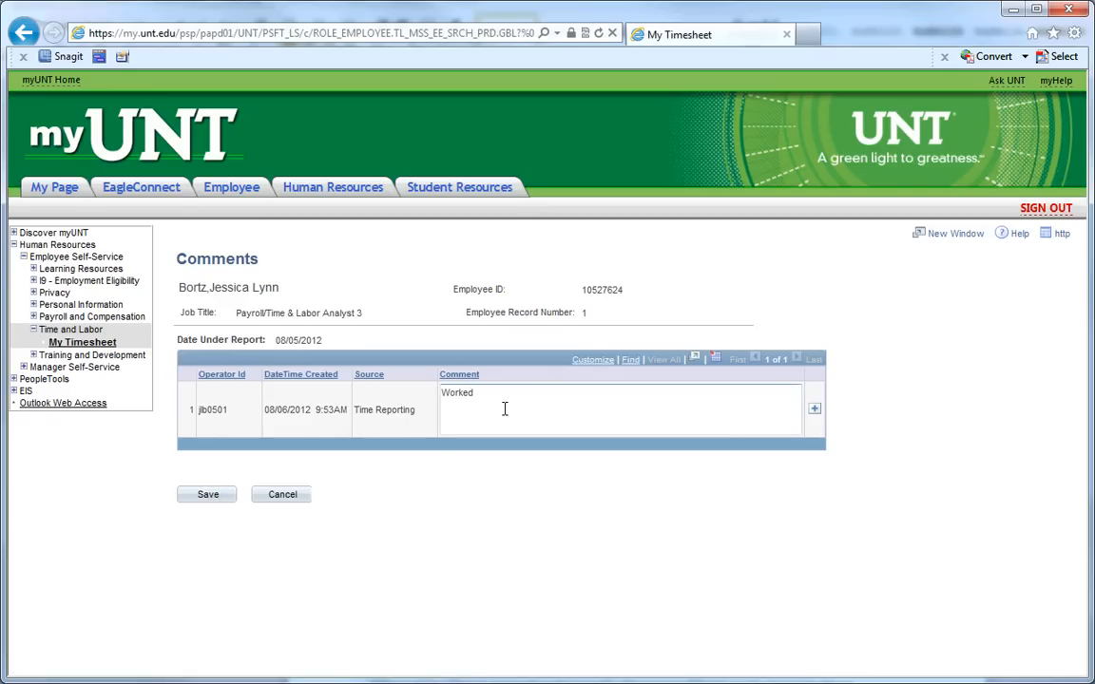
type("12:45 to 5:45")
left_click(211, 496)
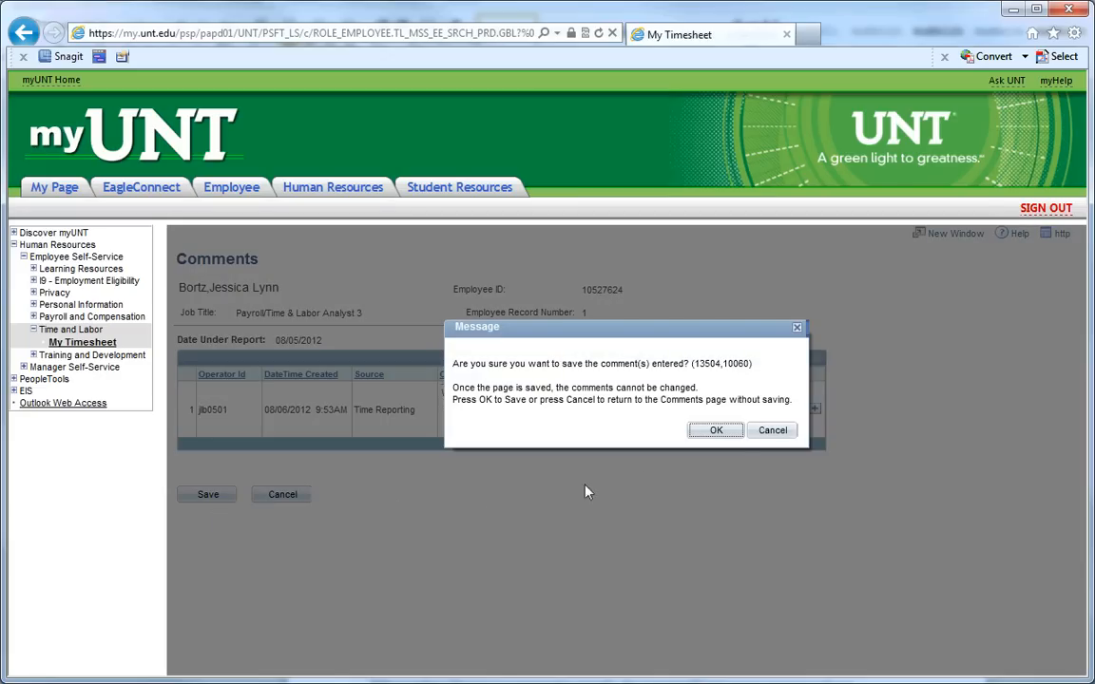
left_click(718, 430)
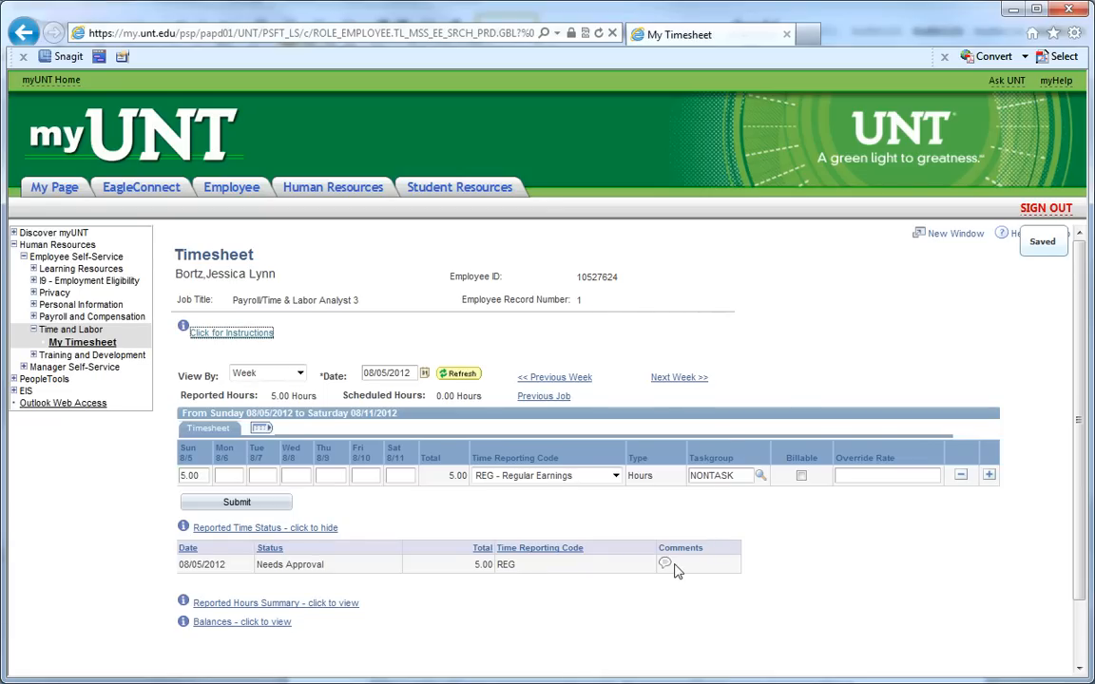
Add a row with 8.0 hours for Mon 8/6 as DOC - Dock and an override rate of 10.00
left_click(988, 475)
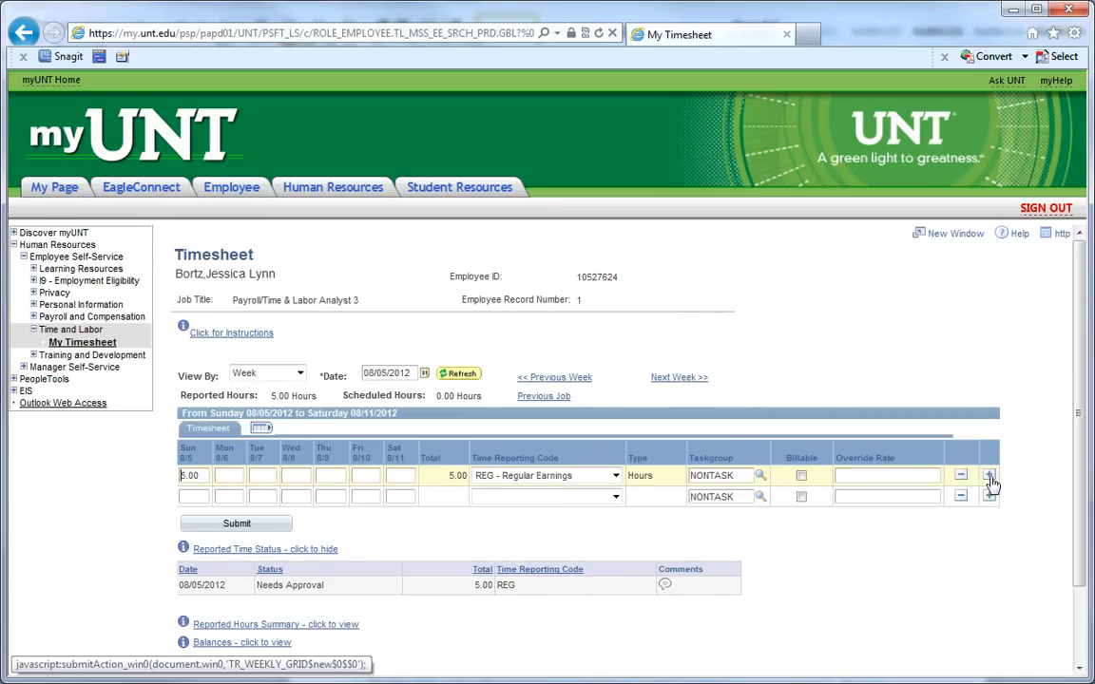
left_click(233, 498)
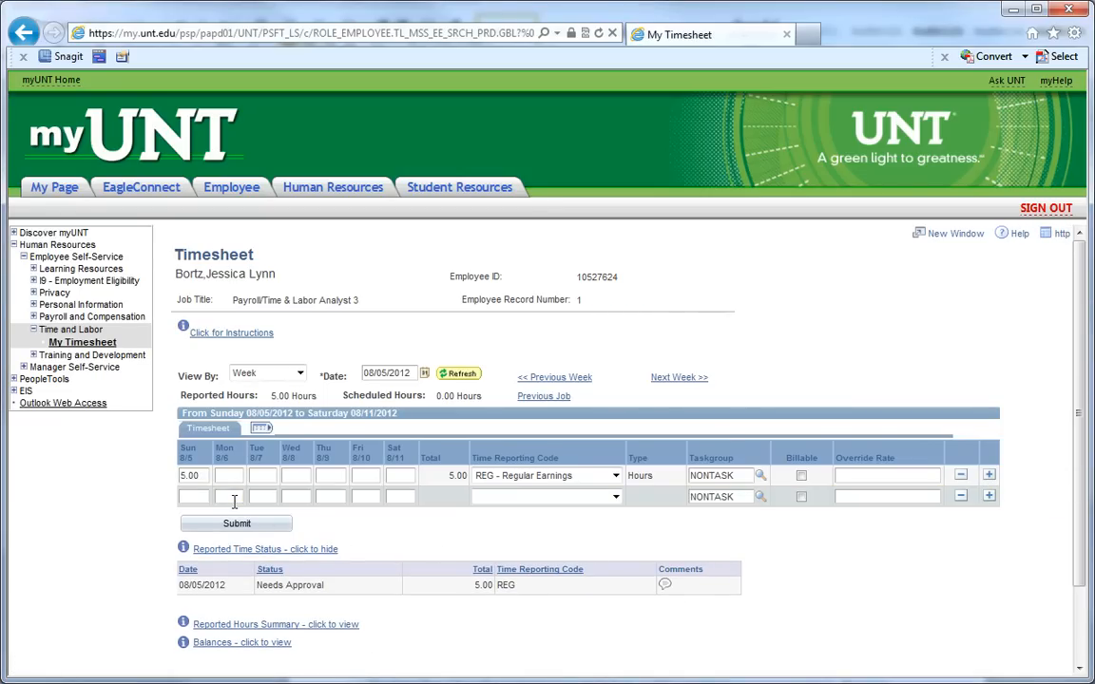
left_click(489, 498)
left_click(499, 182)
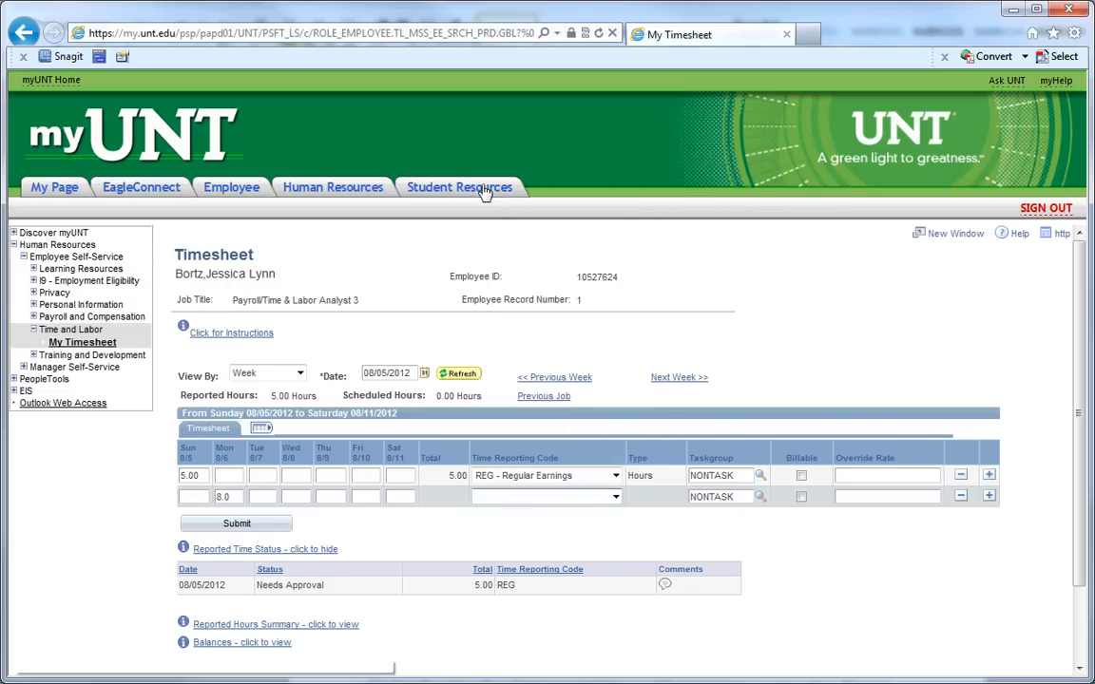
left_click(862, 497)
type("10.00")
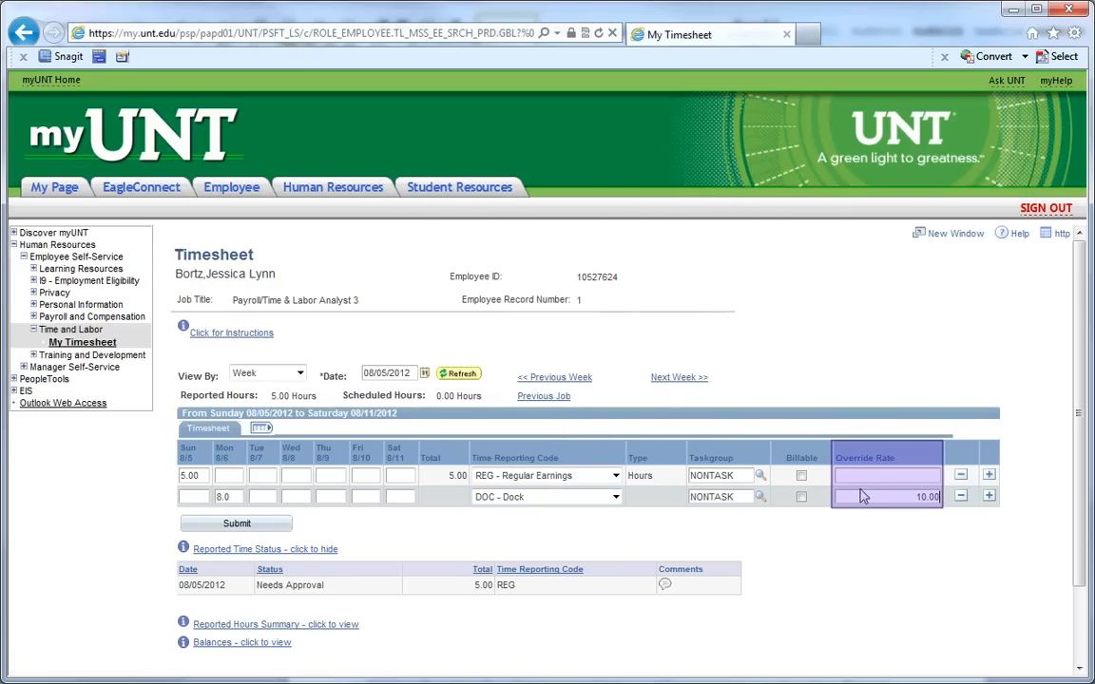
Expand the Balances section under the 08/05/2012 week and look over the leave and comp time plans
left_click(286, 534)
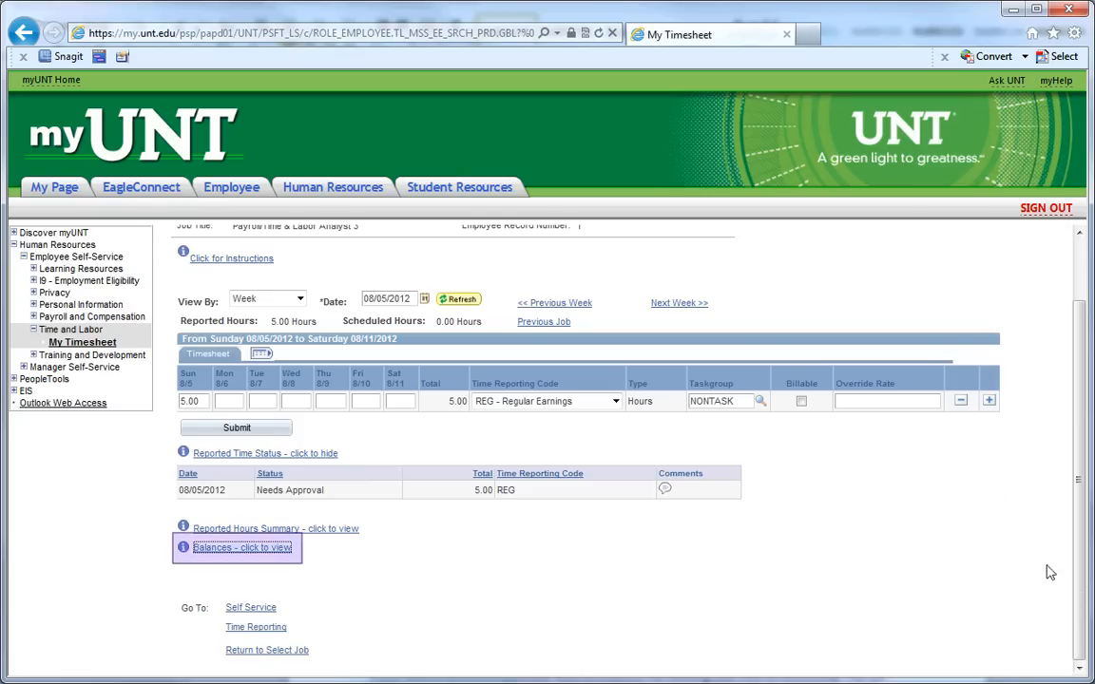
left_click(278, 555)
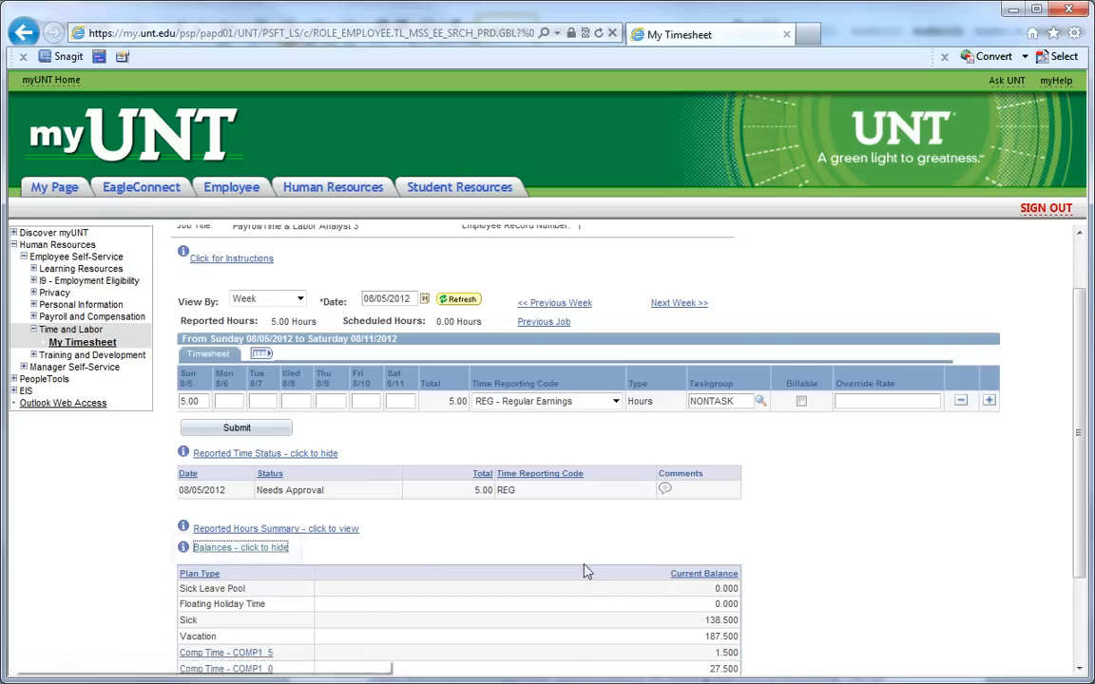
left_click_drag(1079, 546, 1075, 581)
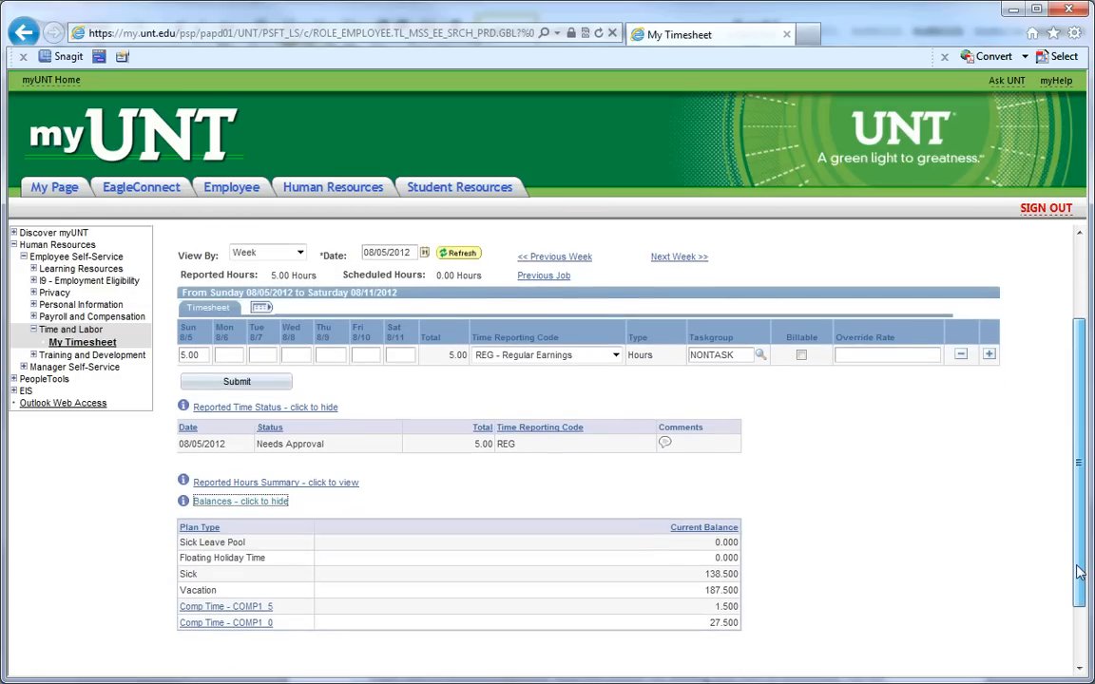
Add a row with 8.0 hours for Mon 8/6 as SCK - Leave - Sick Taken and submit the timesheet
left_click(989, 355)
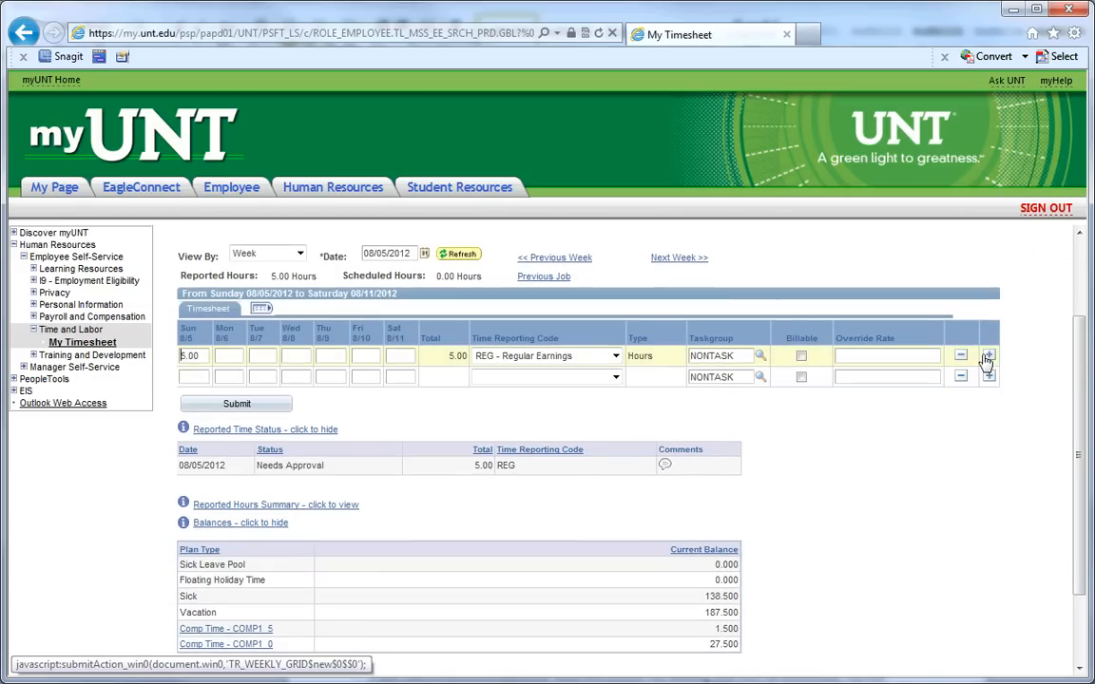
left_click(241, 377)
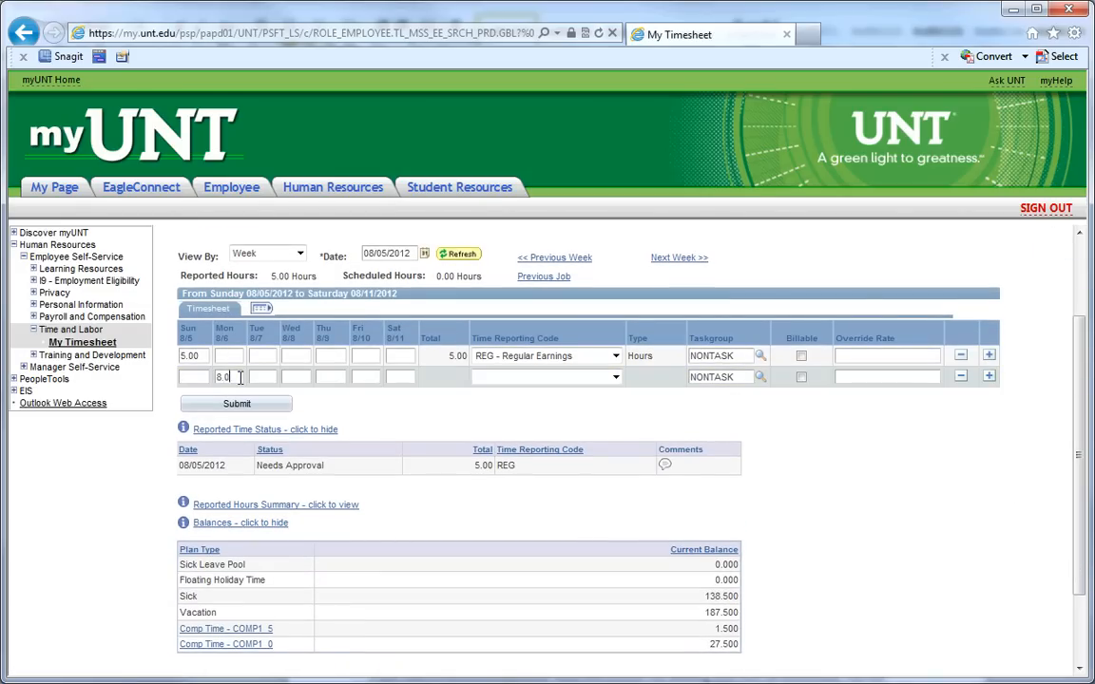
left_click(580, 378)
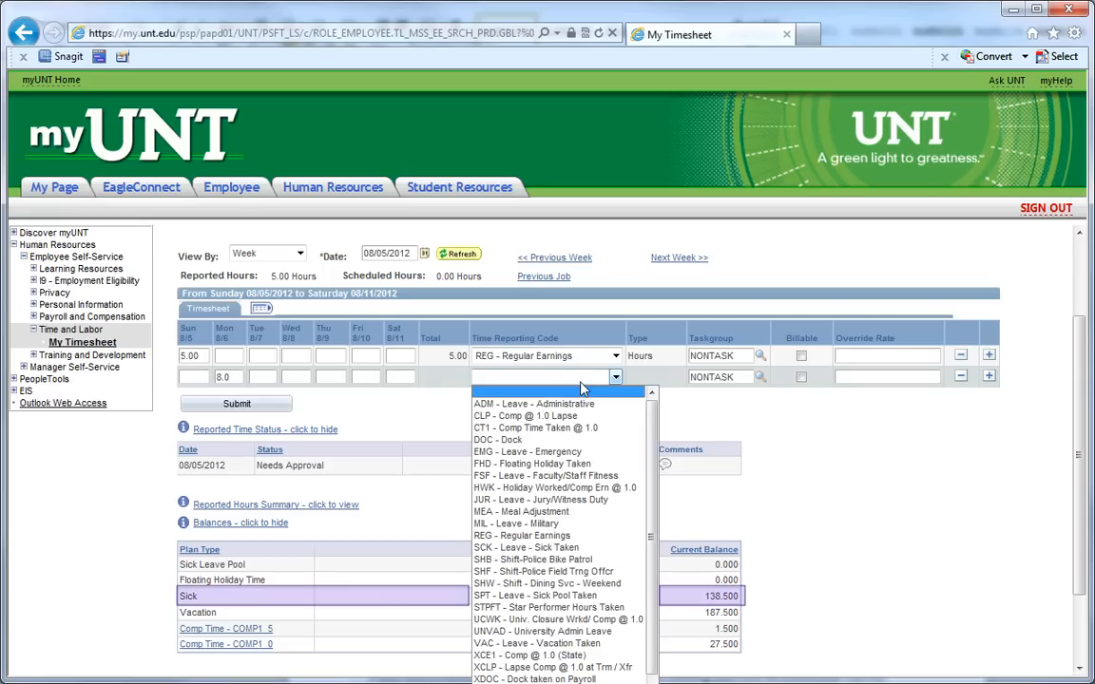
left_click(570, 548)
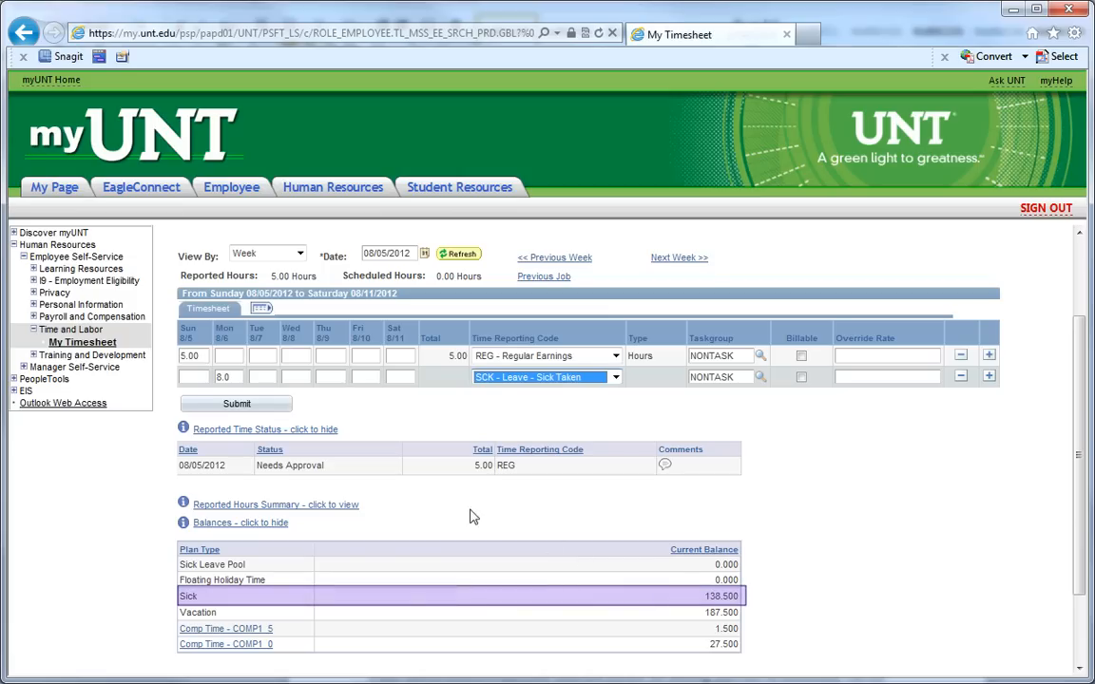
left_click(253, 409)
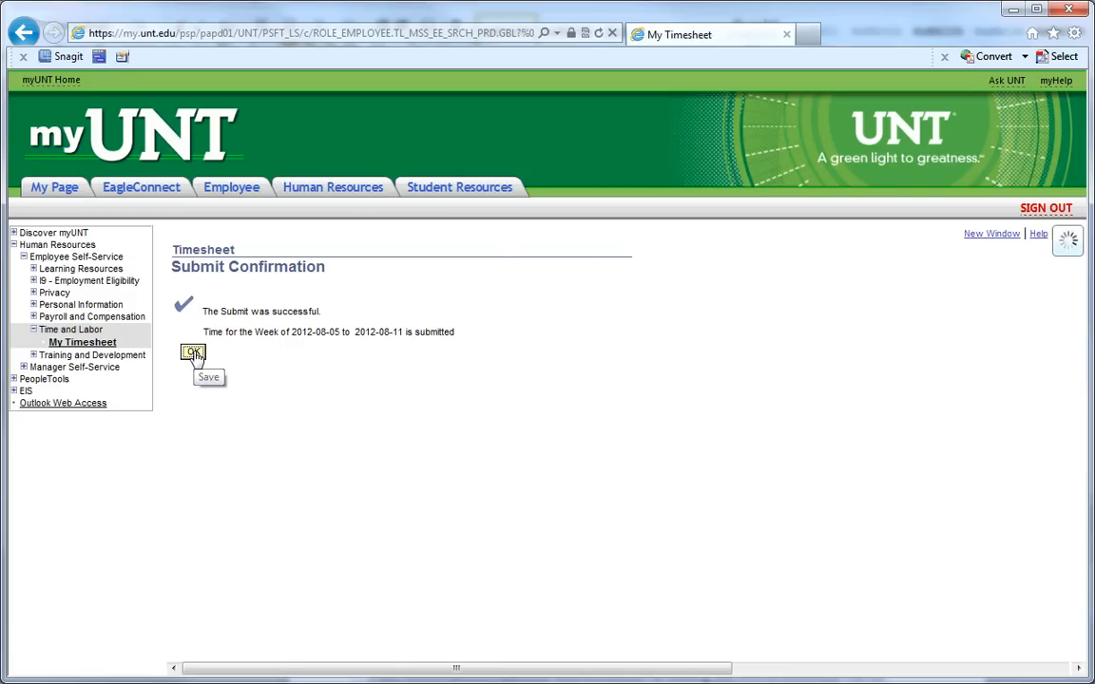
left_click(193, 351)
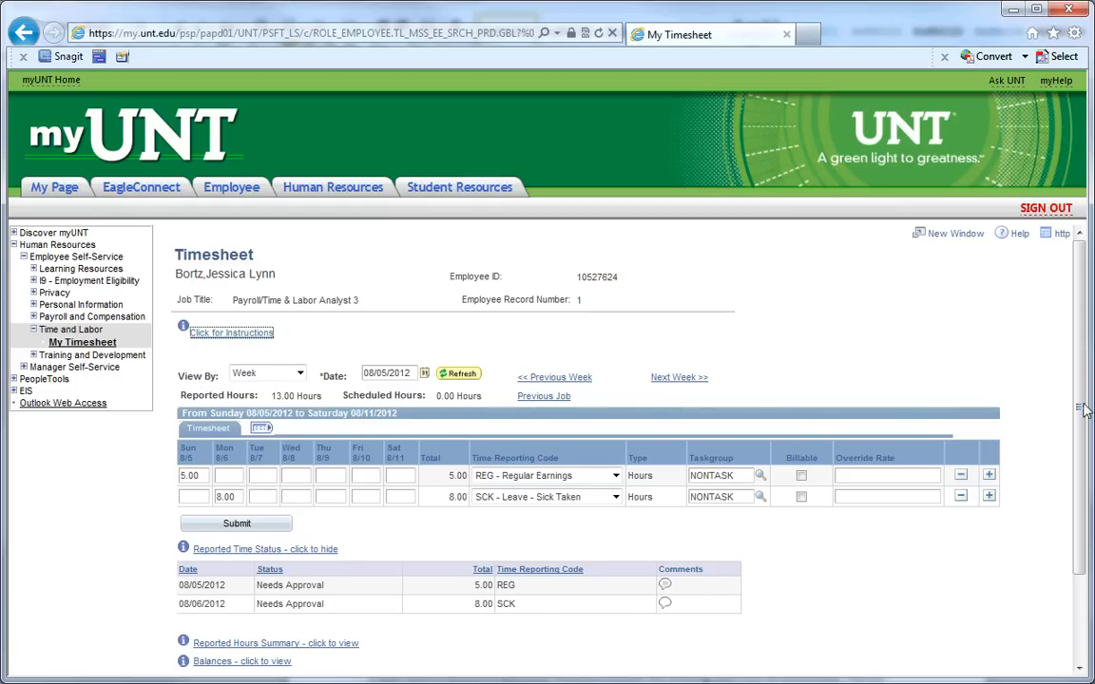
Reopen the Balances section and check the sick and comp time balances after submitting the sick leave
scroll(1072, 511, "down", 2)
left_click(275, 550)
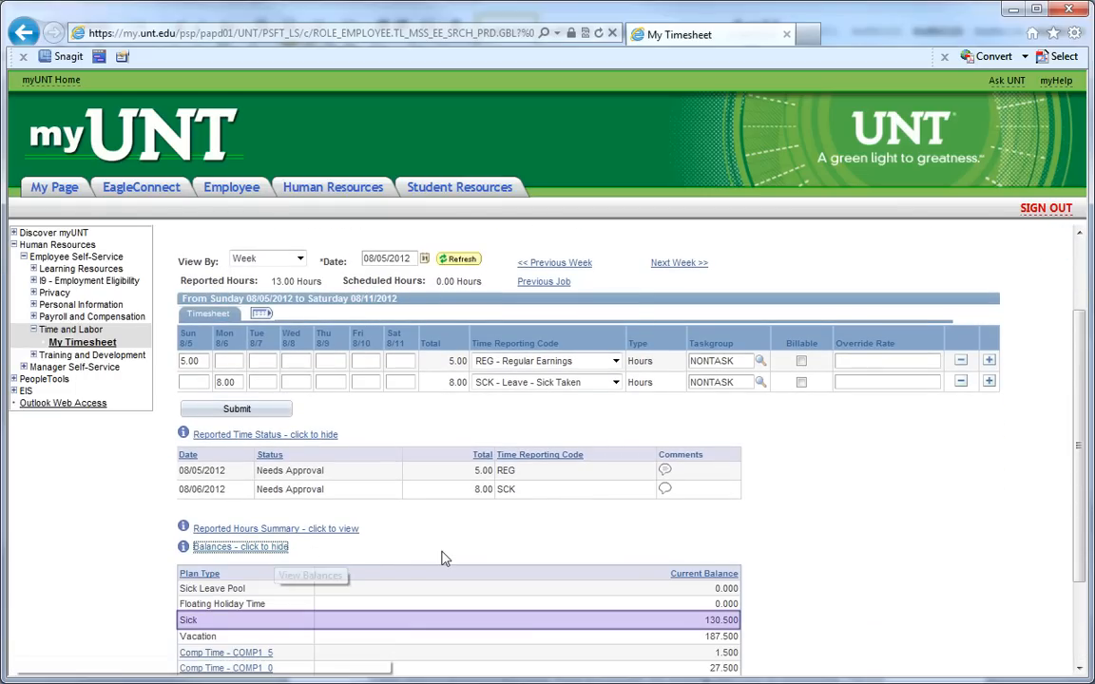
scroll(442, 559, "down", 1)
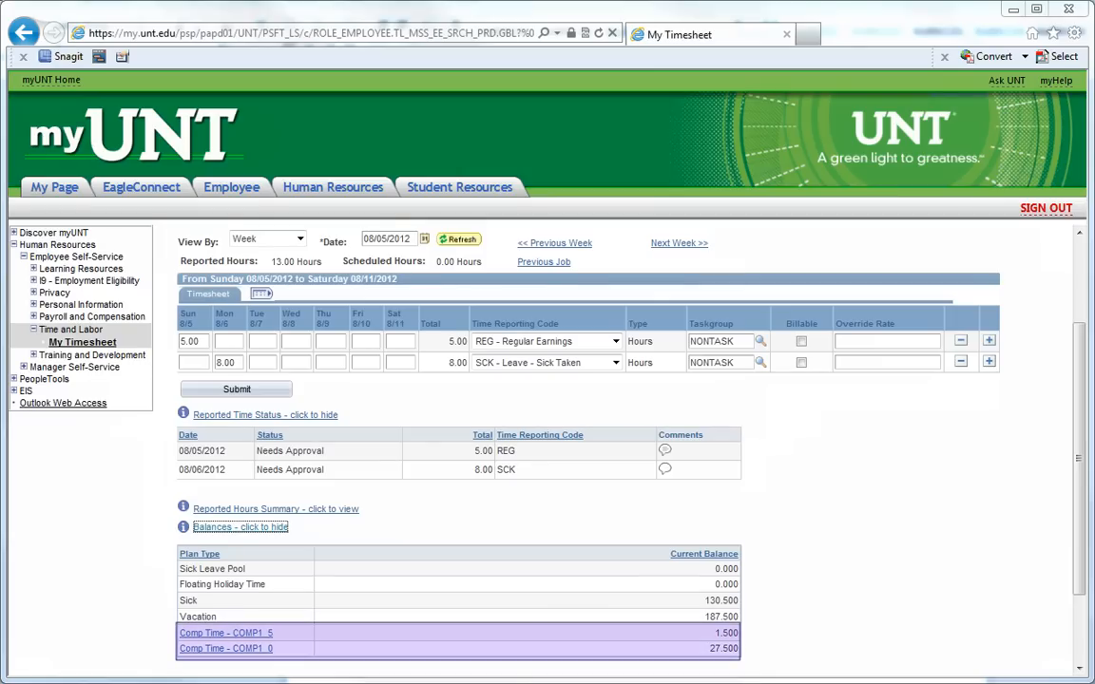